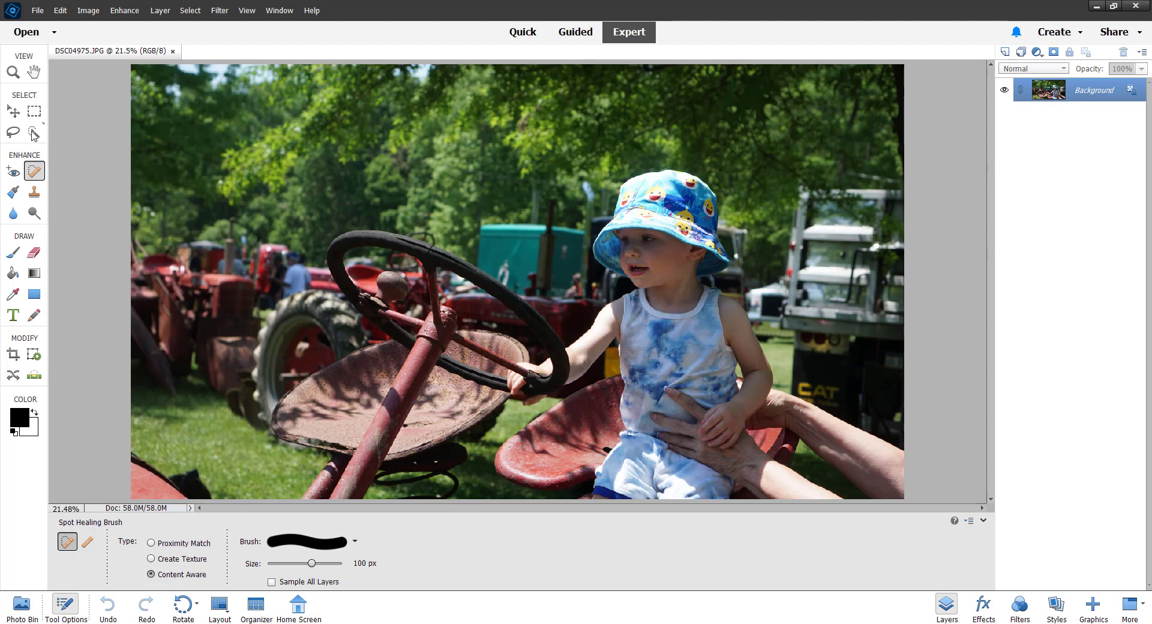
Duplicate the photo onto Layer 1 and quick-select the boy's hat, shirt, hand and shorts.
{"action": "left_click", "coordinate": [33, 133]}
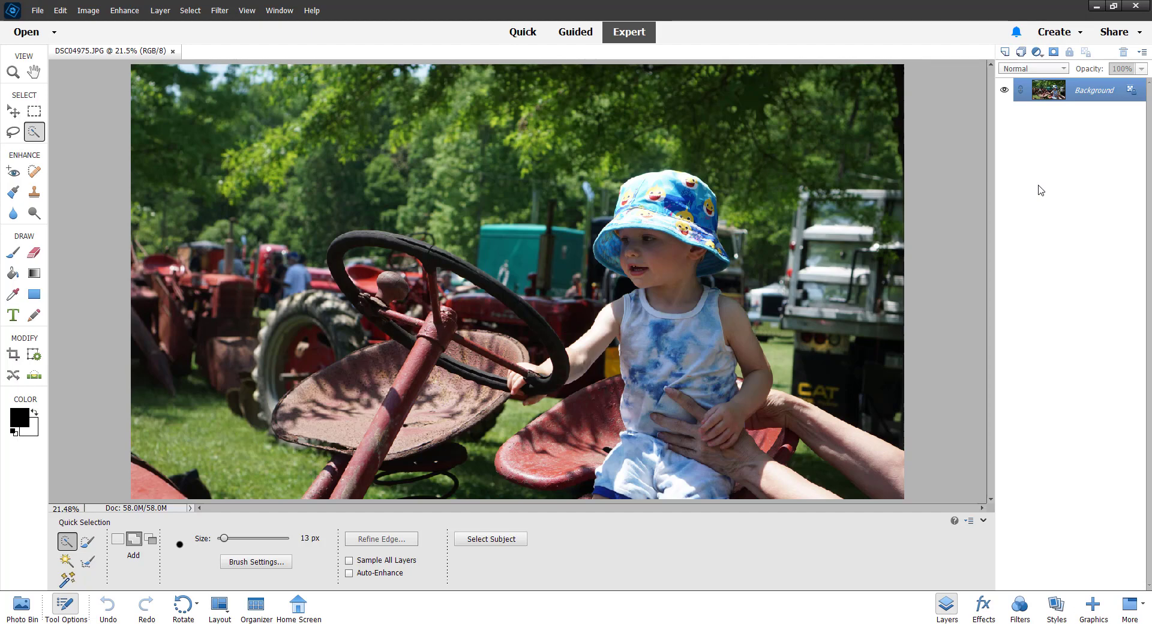
{"action": "key", "text": "ctrl+j"}
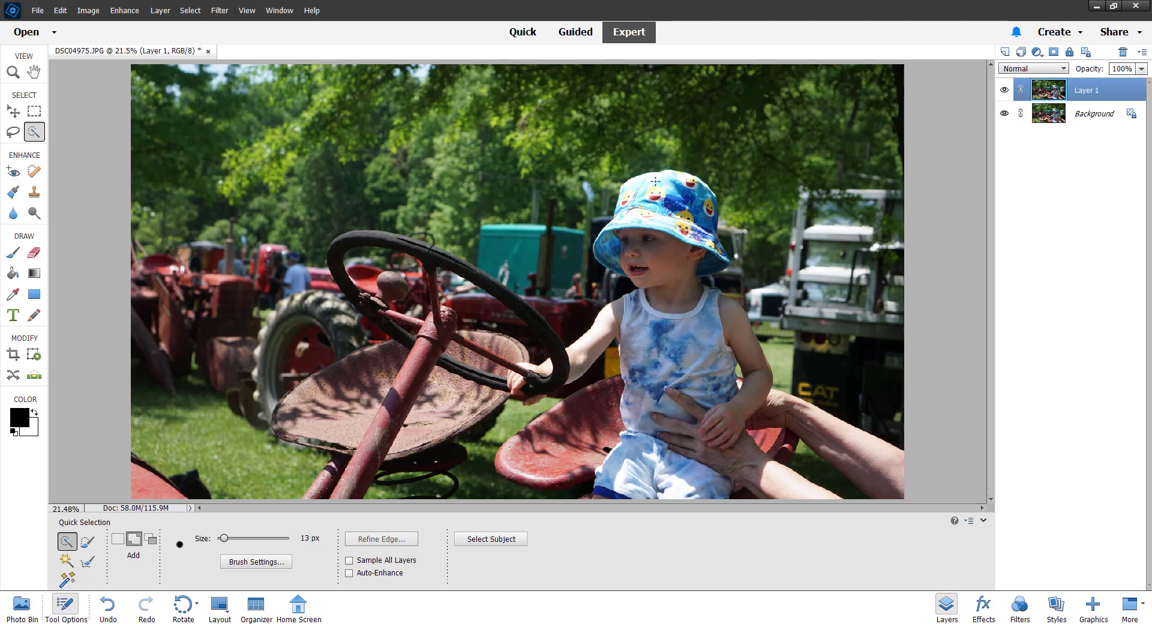
{"action": "mouse_move", "coordinate": [638, 179]}
{"action": "left_mouse_down"}
{"action": "mouse_move", "coordinate": [681, 184]}
{"action": "mouse_move", "coordinate": [722, 250]}
{"action": "mouse_move", "coordinate": [717, 270]}
{"action": "mouse_move", "coordinate": [600, 249]}
{"action": "mouse_move", "coordinate": [661, 259]}
{"action": "left_mouse_up"}
{"action": "mouse_move", "coordinate": [663, 316]}
{"action": "left_mouse_down"}
{"action": "mouse_move", "coordinate": [657, 327]}
{"action": "mouse_move", "coordinate": [631, 303]}
{"action": "mouse_move", "coordinate": [611, 326]}
{"action": "left_mouse_up"}
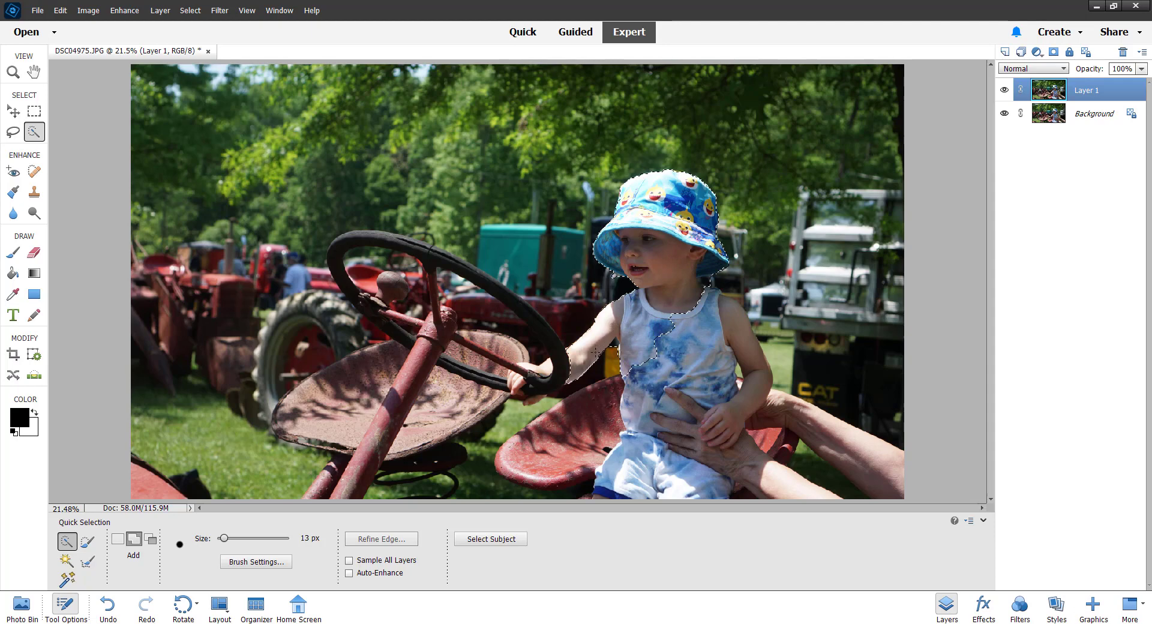
{"action": "left_click_drag", "start_coordinate": [579, 360], "coordinate": [511, 383]}
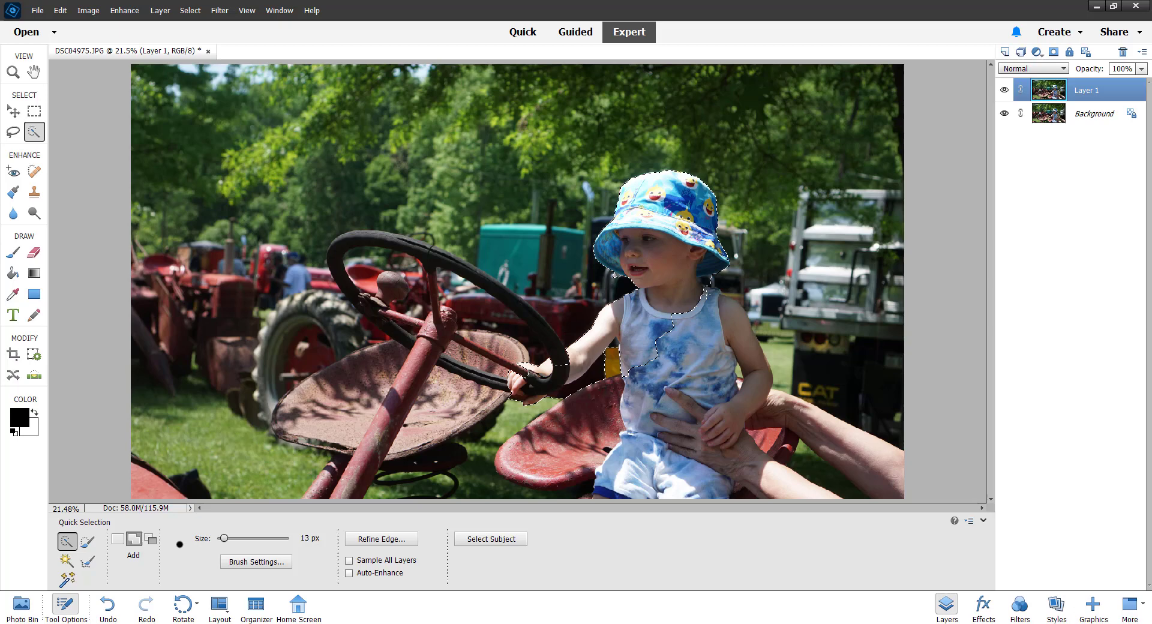
{"action": "mouse_move", "coordinate": [663, 347]}
{"action": "left_mouse_down"}
{"action": "mouse_move", "coordinate": [651, 375]}
{"action": "mouse_move", "coordinate": [733, 324]}
{"action": "left_mouse_up"}
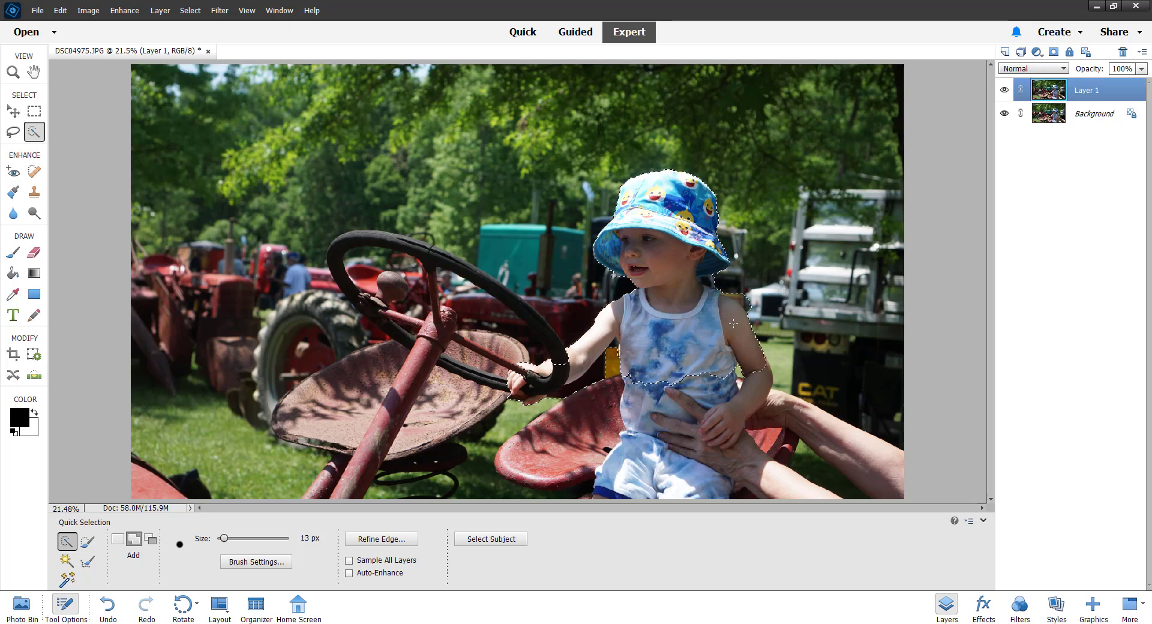
{"action": "left_click", "coordinate": [748, 387]}
{"action": "mouse_move", "coordinate": [701, 409]}
{"action": "left_mouse_down"}
{"action": "mouse_move", "coordinate": [606, 495]}
{"action": "mouse_move", "coordinate": [642, 457]}
{"action": "left_mouse_up"}
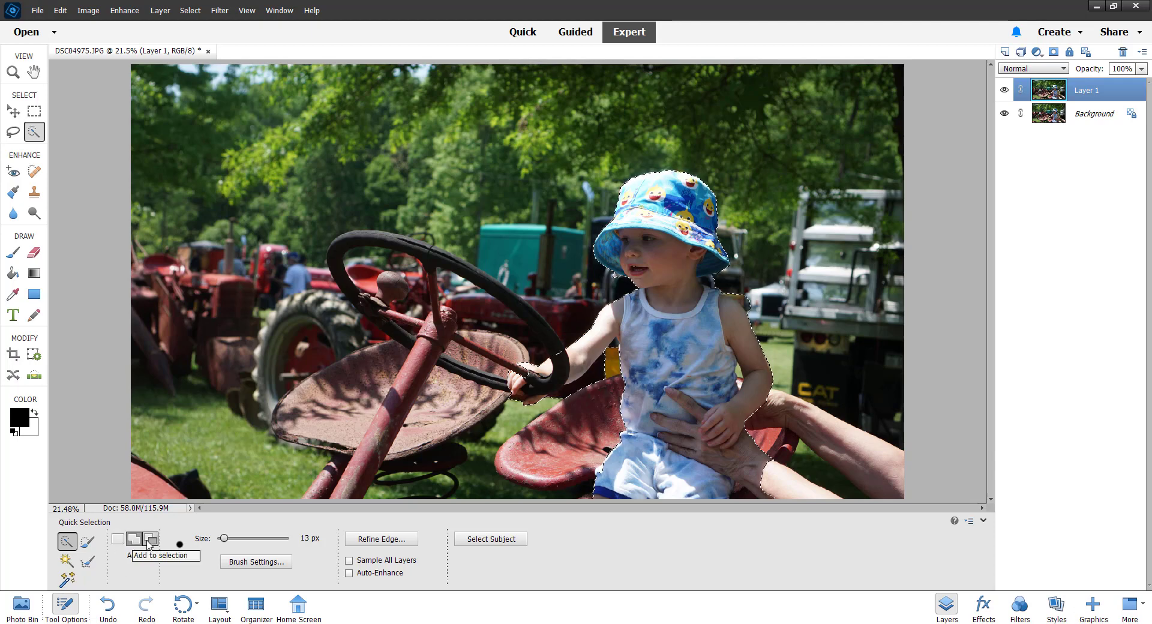
Subtract the adult's hand beside the boy's hand from the selection, then return to Add mode.
{"action": "left_click", "coordinate": [151, 539]}
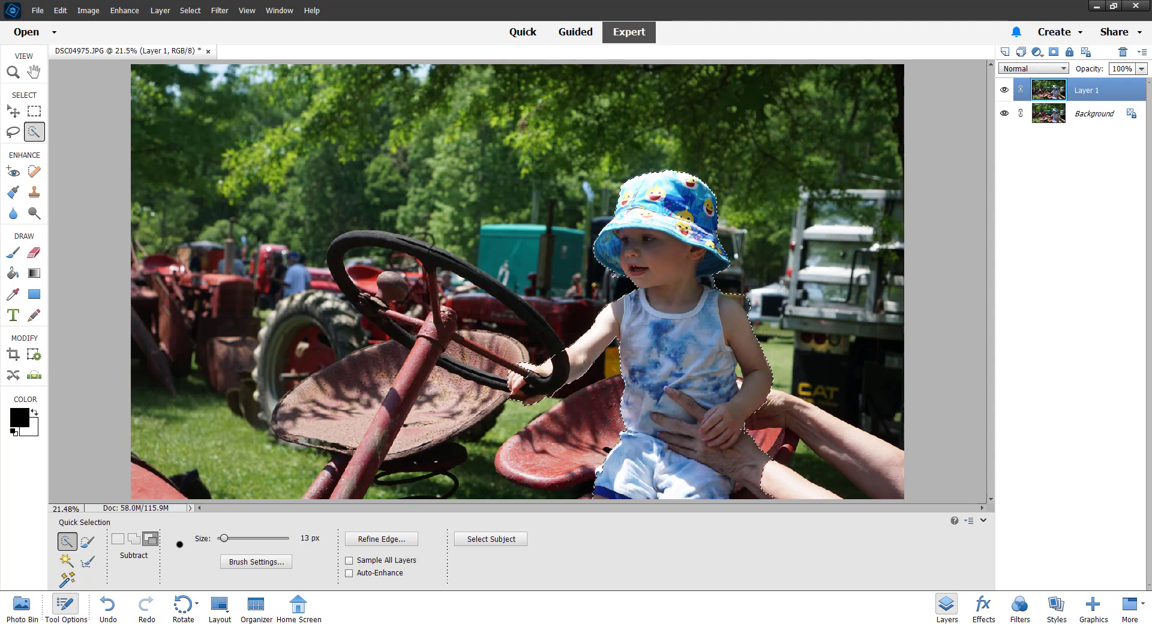
{"action": "left_click_drag", "start_coordinate": [740, 448], "coordinate": [740, 465]}
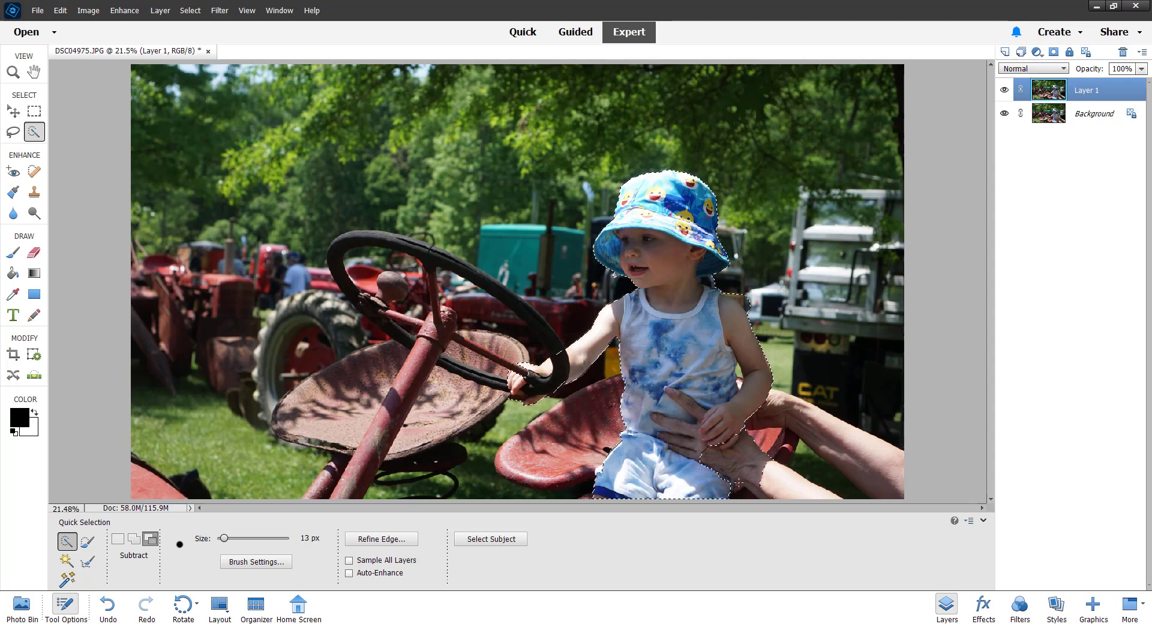
{"action": "left_click", "coordinate": [136, 543]}
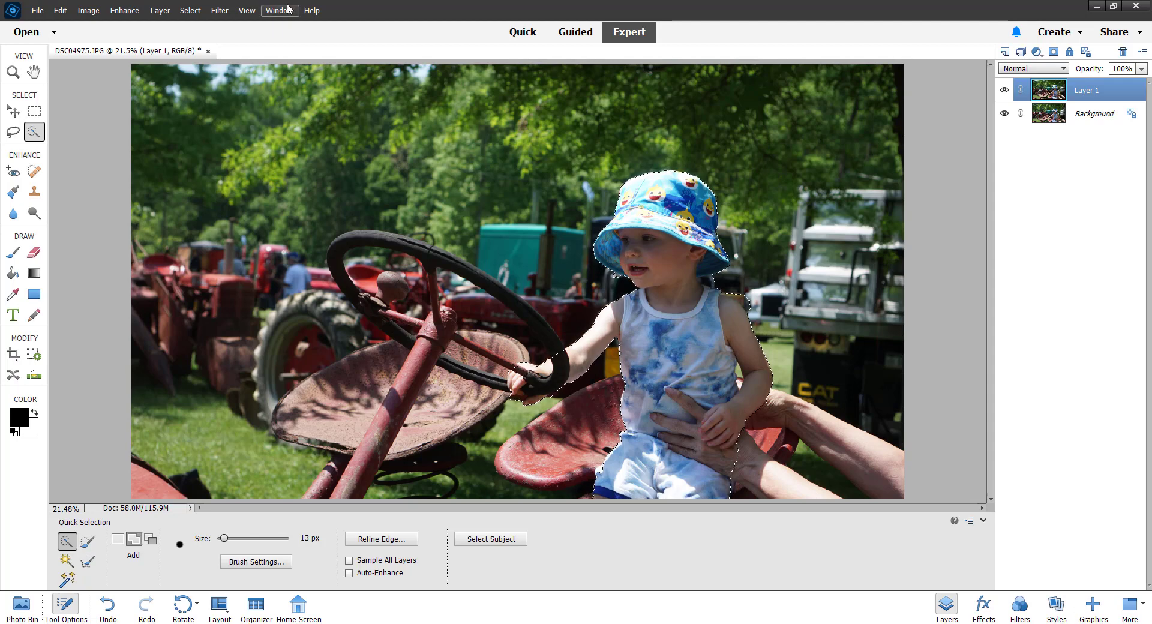
Invert the selection and copy the background onto a new Layer 2.
{"action": "left_click", "coordinate": [188, 11]}
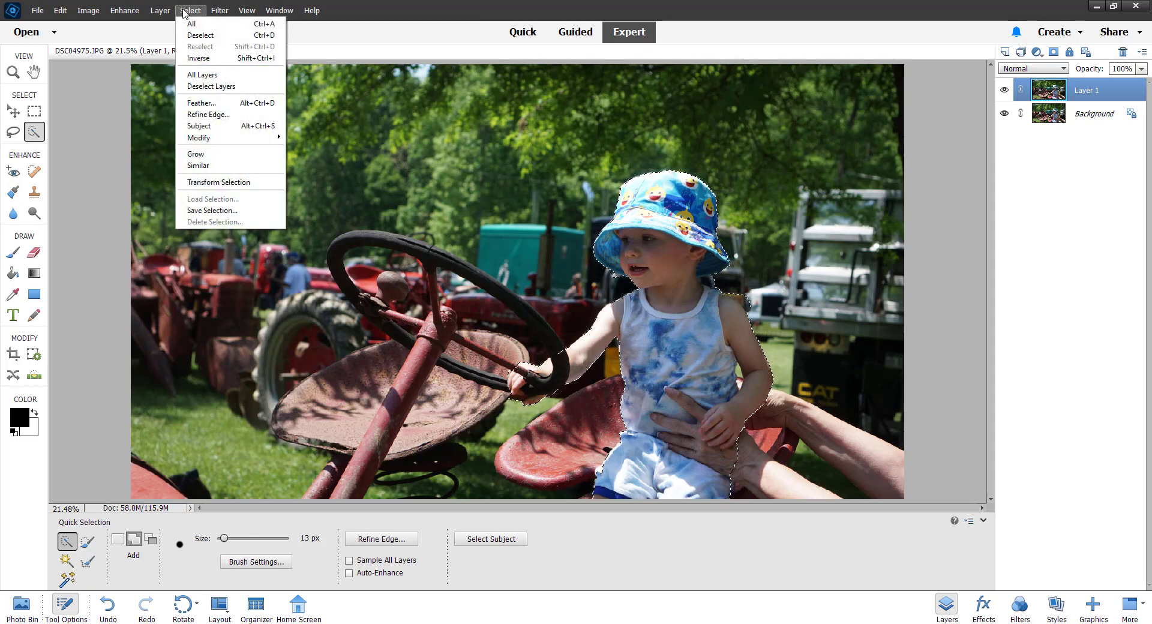
{"action": "left_click", "coordinate": [227, 63]}
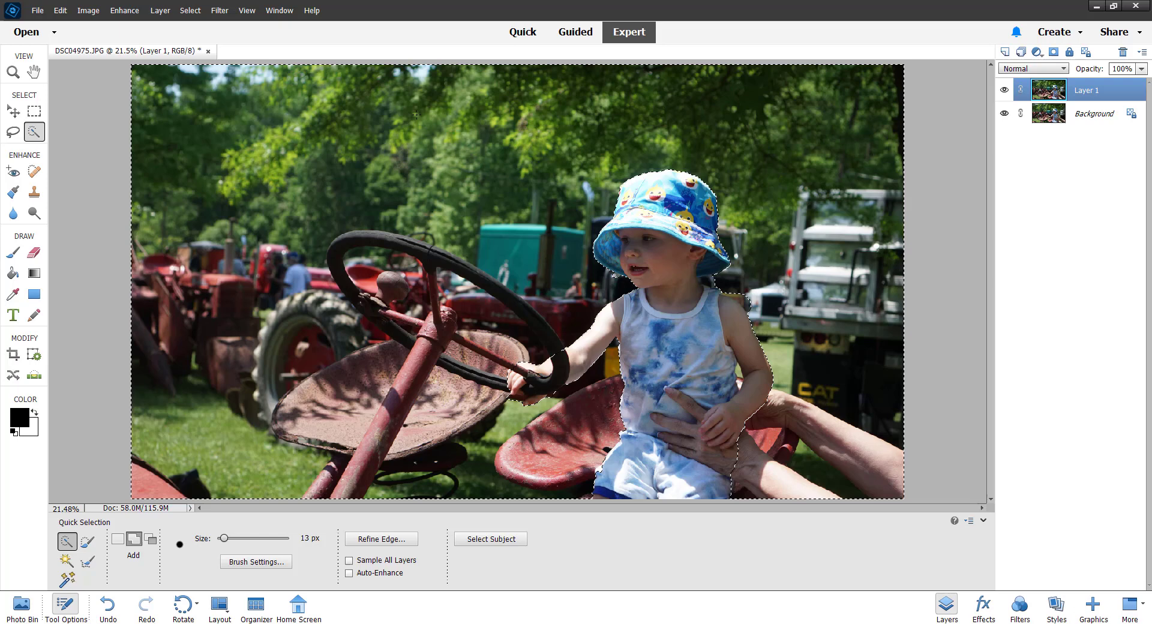
{"action": "key", "text": "ctrl+j"}
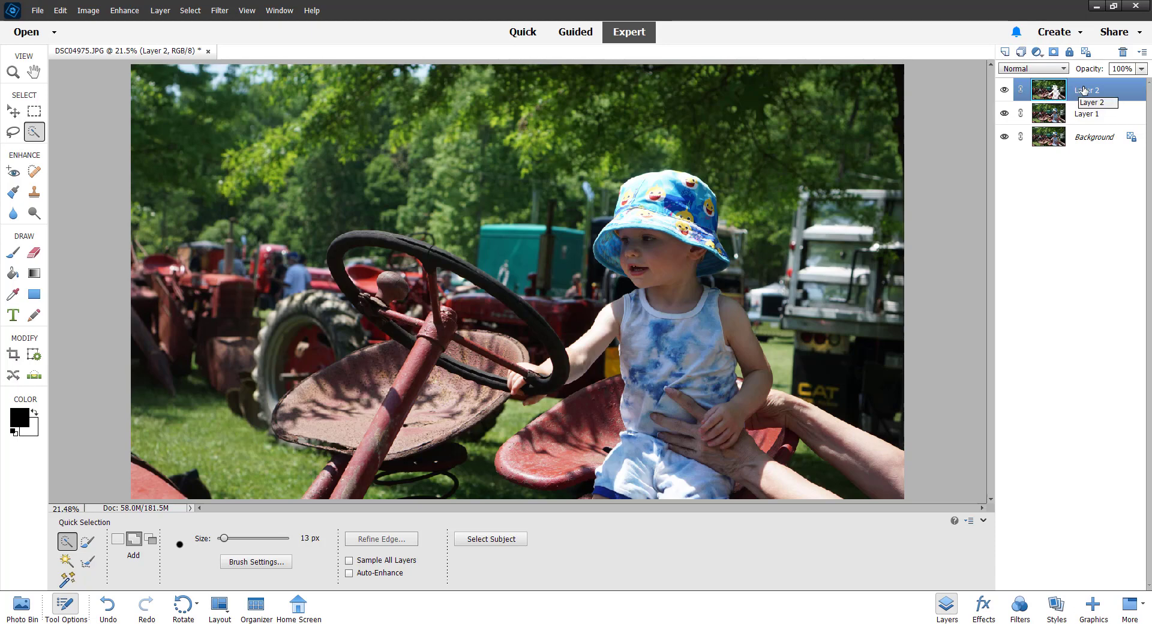
Add a layer mask to Layer 2, group it into Group 1, and select Layer 2.
{"action": "left_click", "coordinate": [1038, 52]}
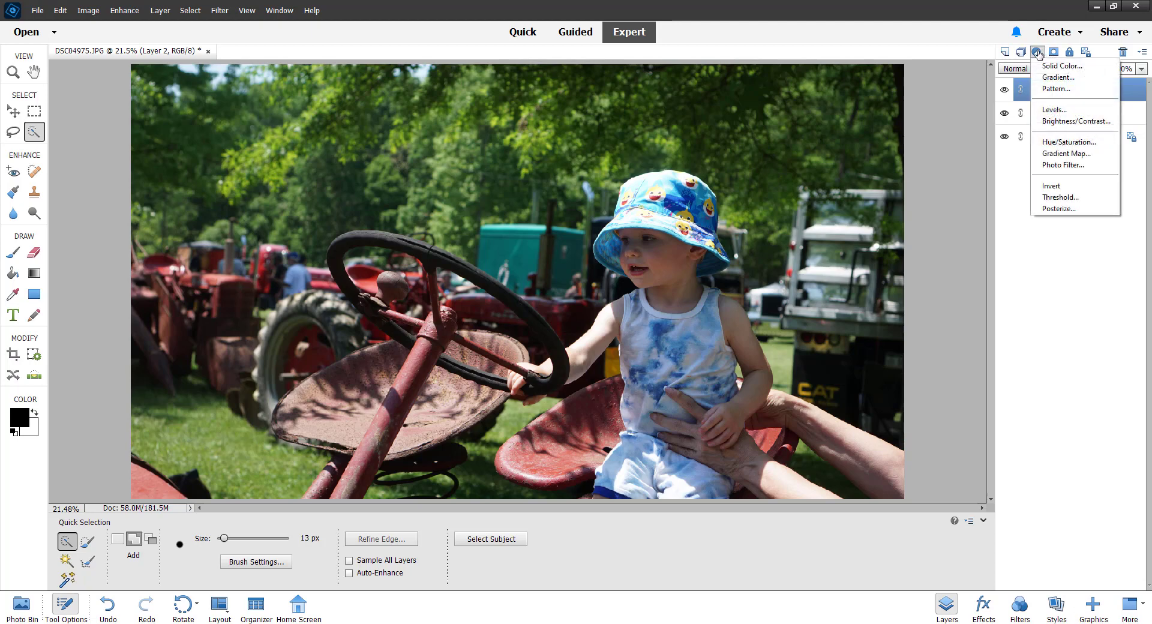
{"action": "left_click", "coordinate": [1037, 54]}
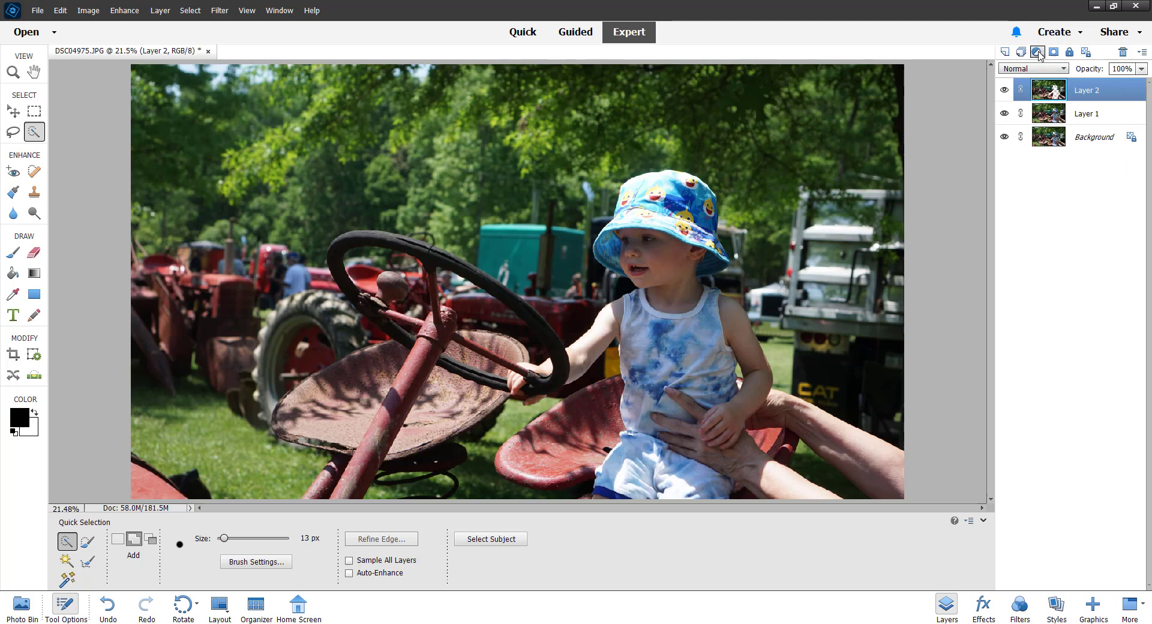
{"action": "left_click", "coordinate": [1053, 53]}
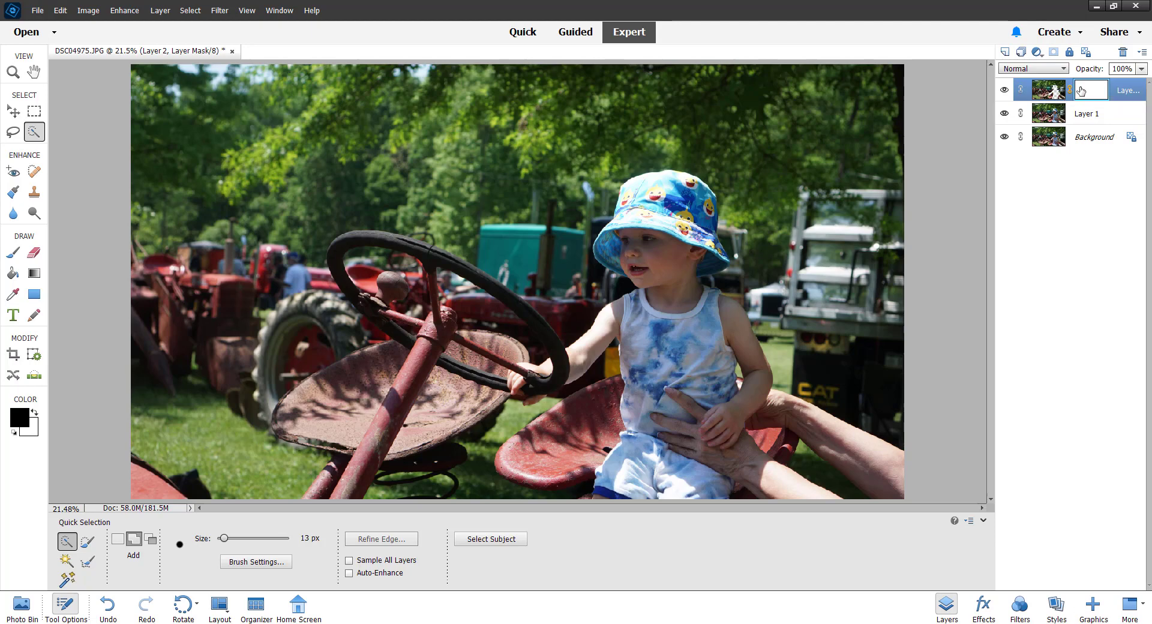
{"action": "key", "text": "ctrl+g"}
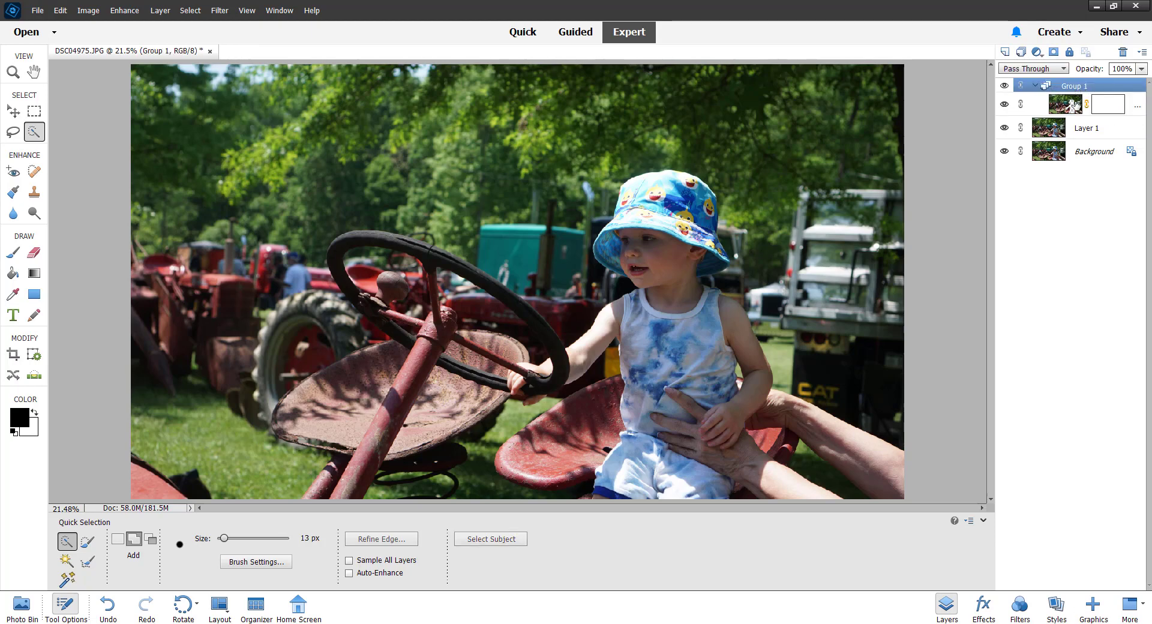
{"action": "left_click", "coordinate": [1072, 106]}
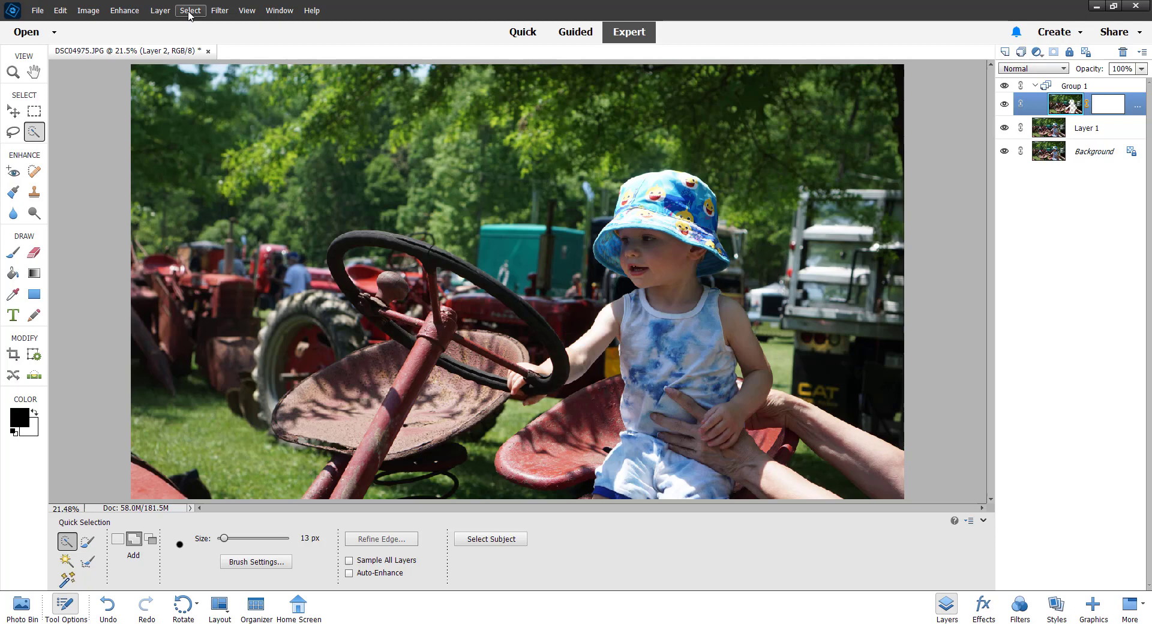
Apply a Gaussian Blur with an increased radius to the background on Layer 2.
{"action": "left_click", "coordinate": [219, 12]}
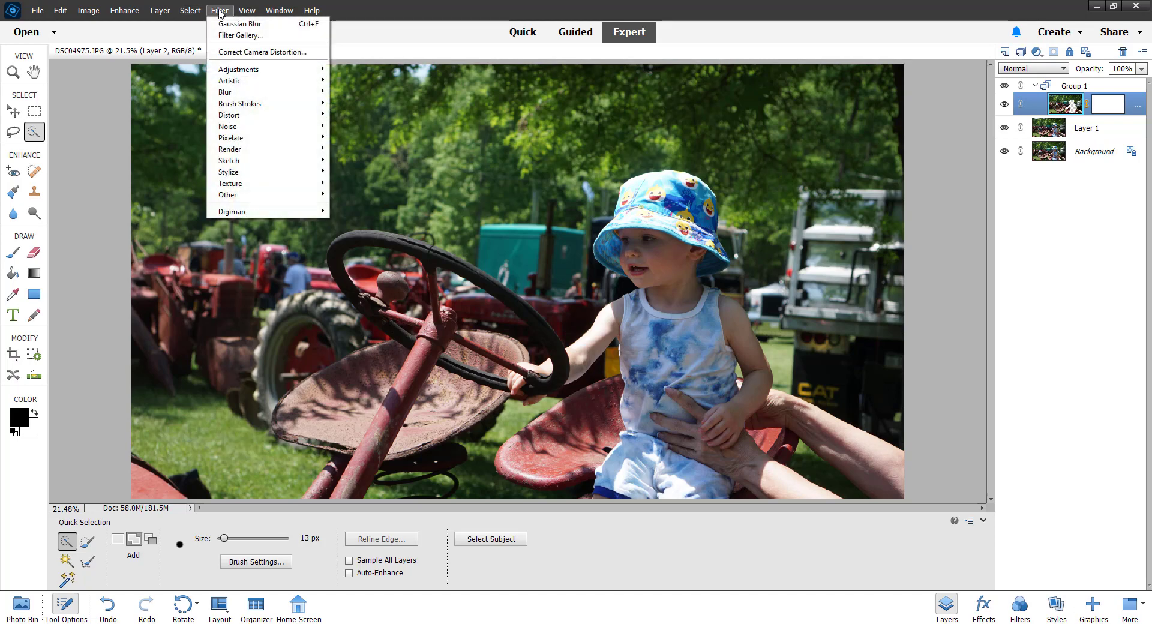
{"action": "mouse_move", "coordinate": [239, 93]}
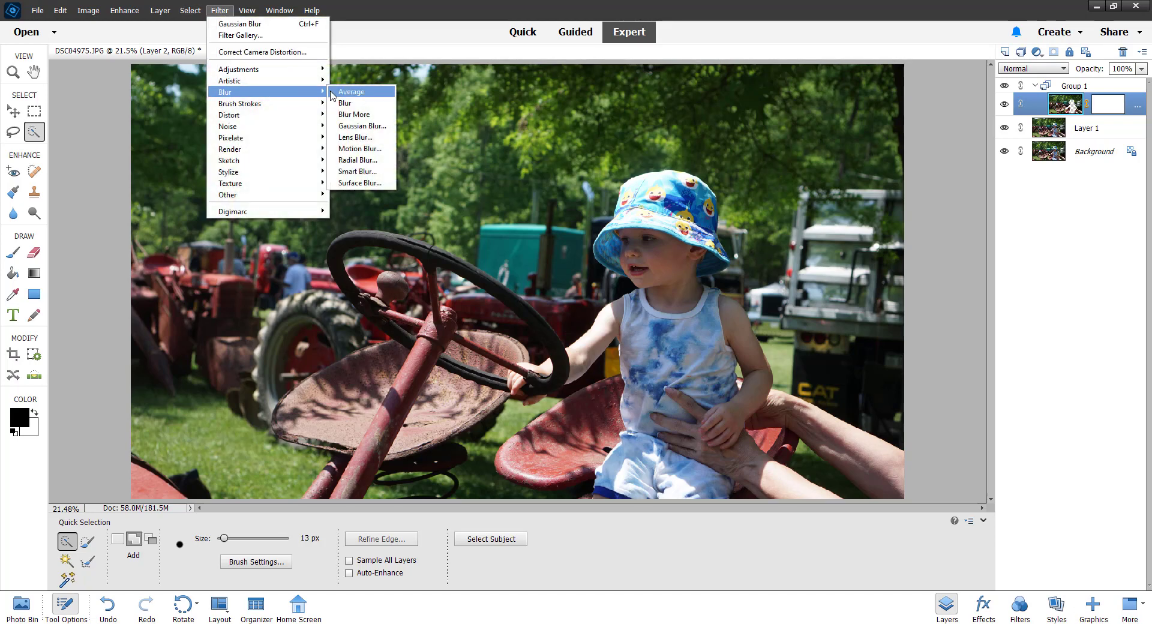
{"action": "left_click", "coordinate": [341, 125]}
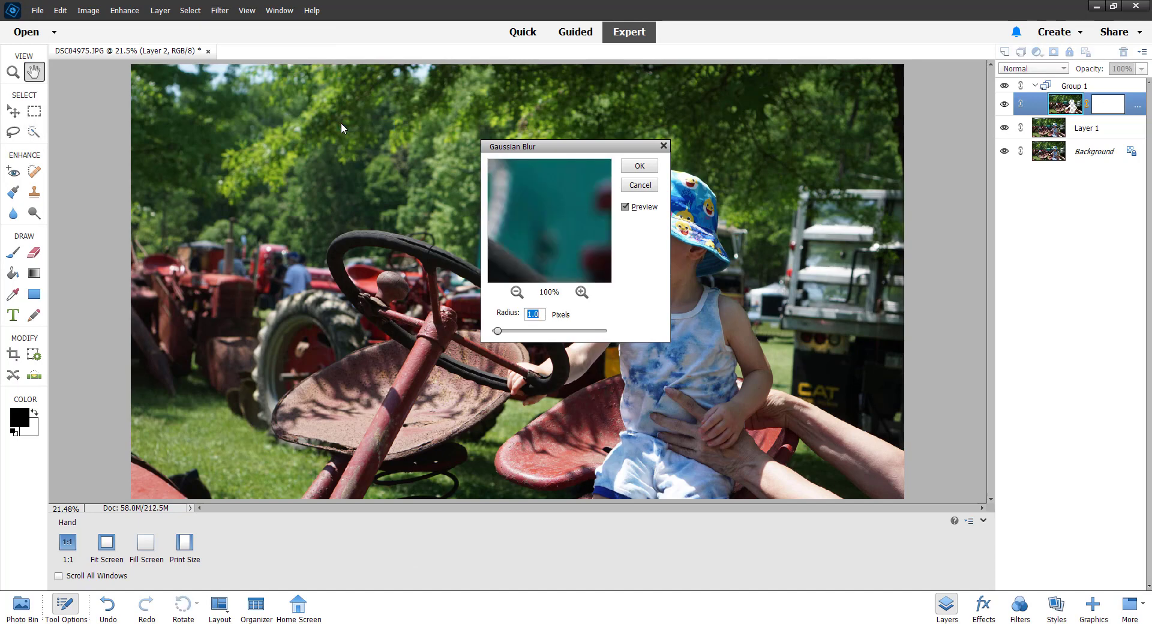
{"action": "left_click_drag", "start_coordinate": [494, 144], "coordinate": [487, 143]}
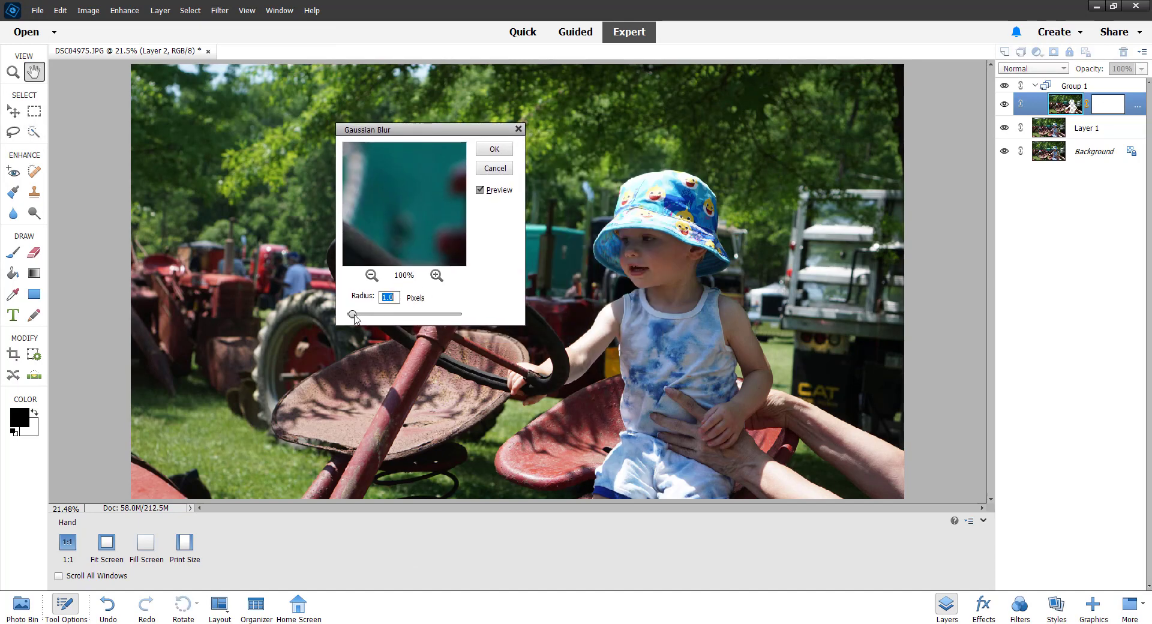
{"action": "left_click_drag", "start_coordinate": [354, 319], "coordinate": [396, 317]}
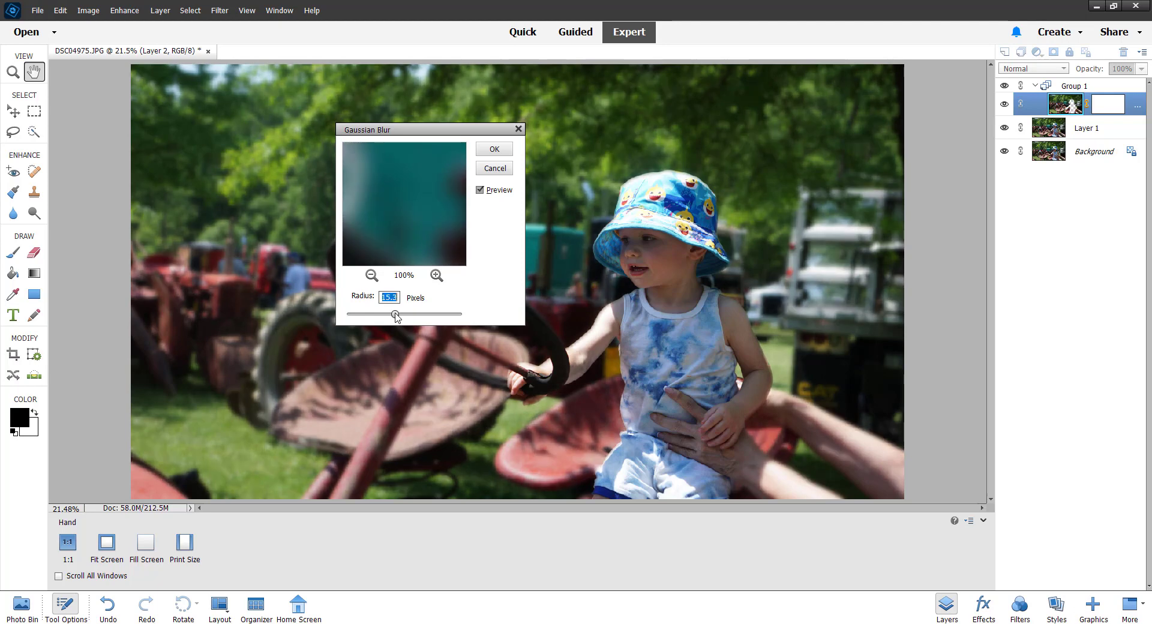
{"action": "left_click", "coordinate": [490, 150]}
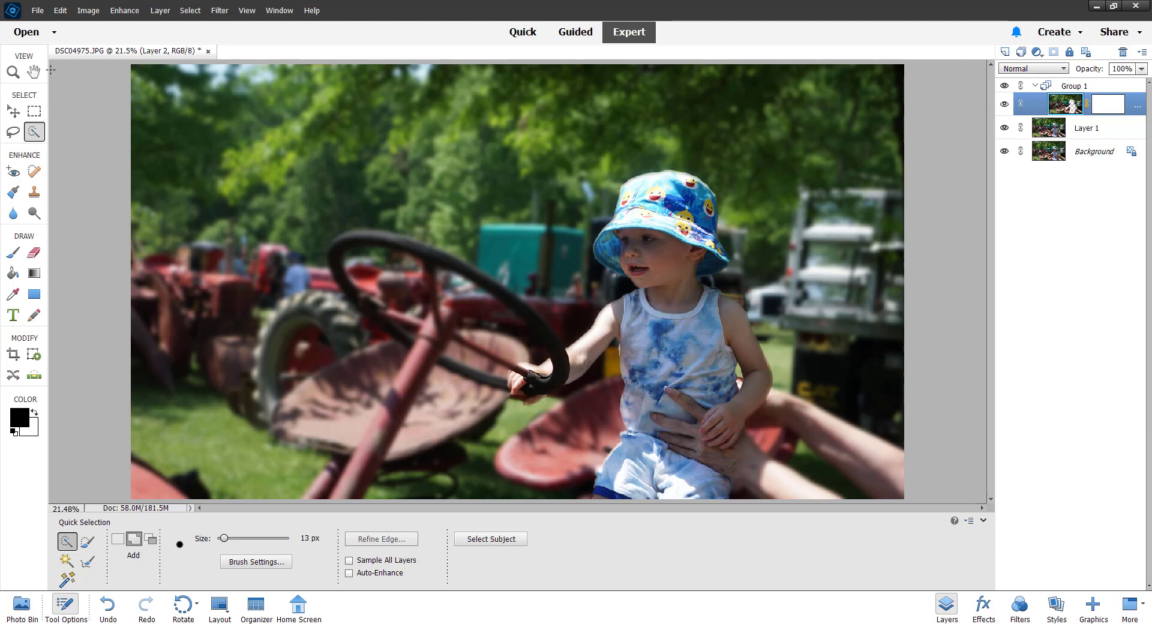
Revert the photo to its original state and switch to the Guided workspace.
{"action": "left_click", "coordinate": [60, 11]}
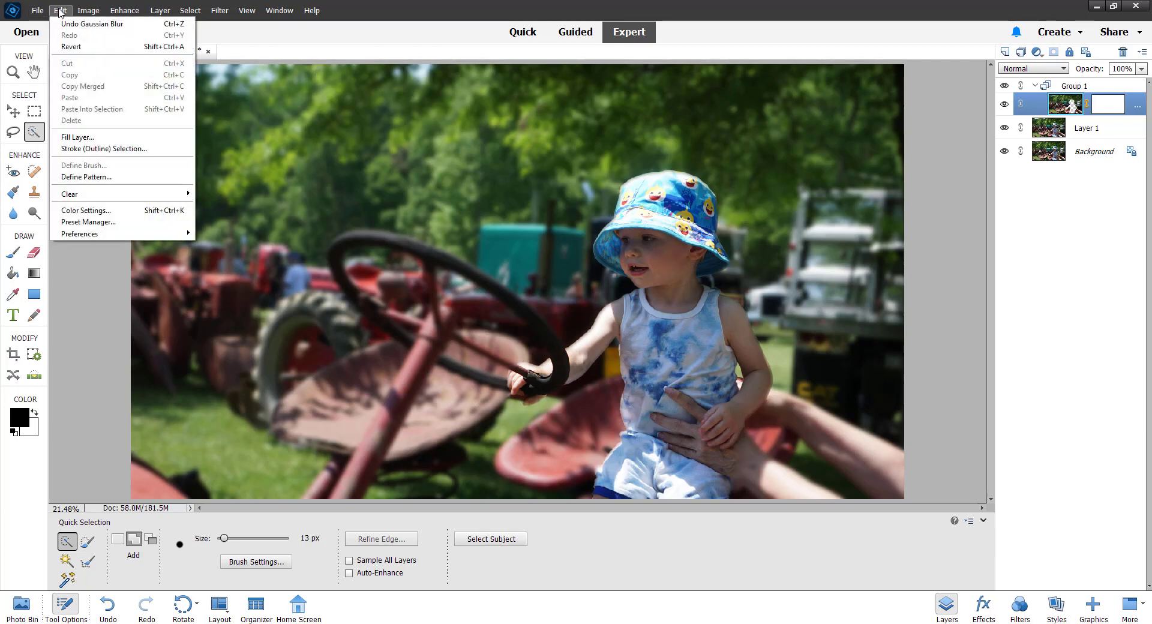
{"action": "left_click", "coordinate": [68, 46]}
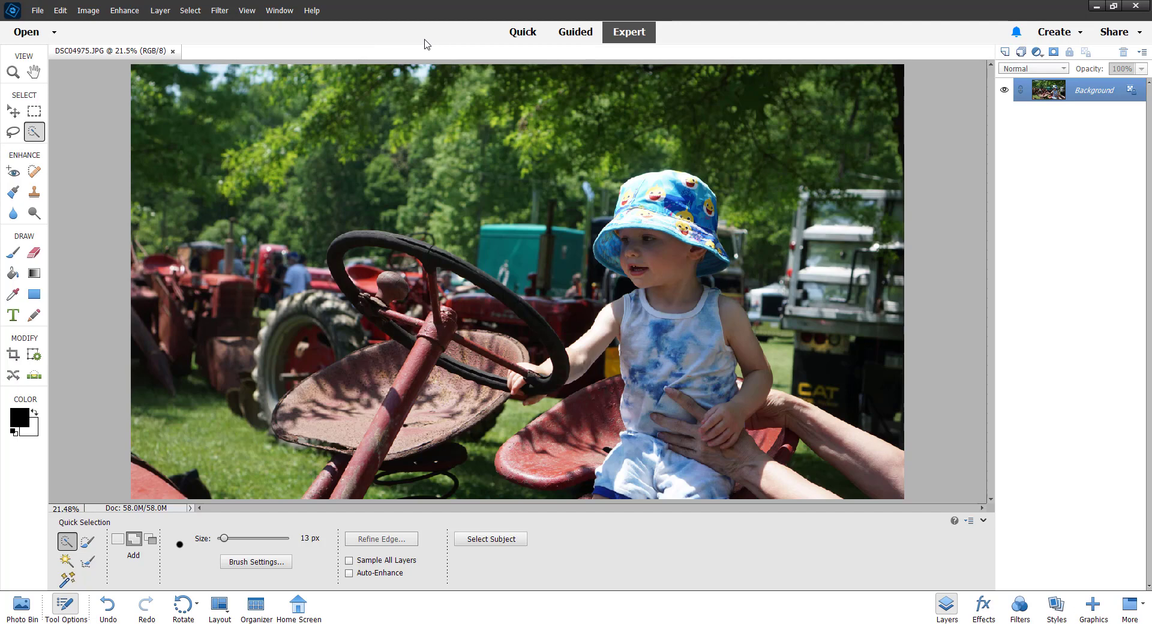
{"action": "left_click", "coordinate": [576, 36]}
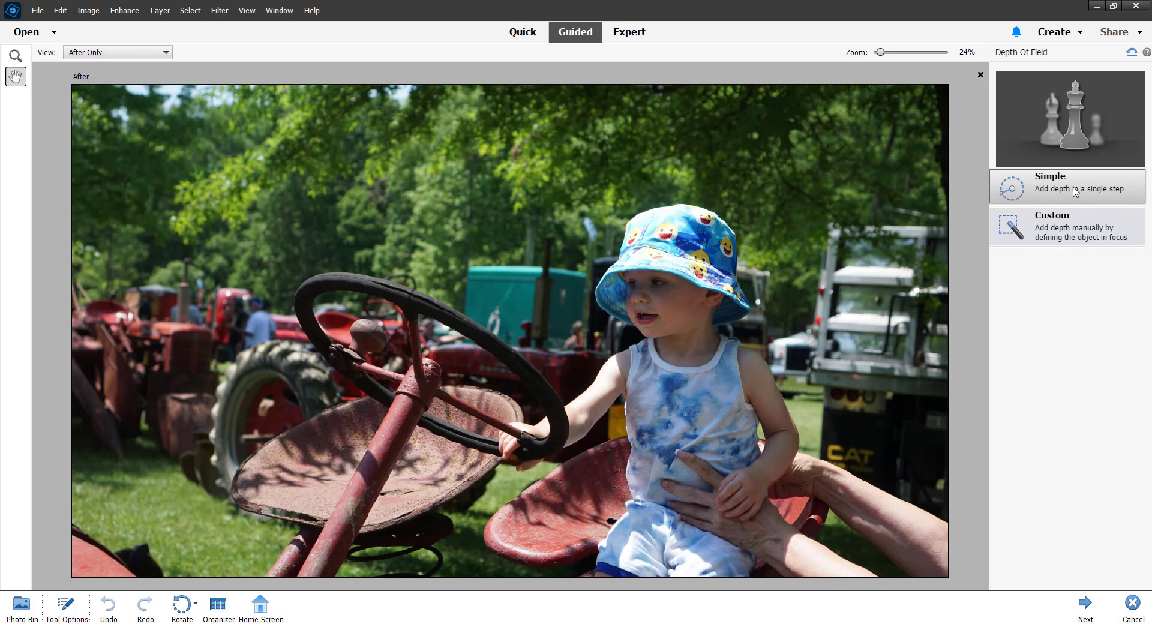
Choose Simple depth of field, add the default blur, and draw focus gradients from hat to shirt.
{"action": "left_click", "coordinate": [1075, 190]}
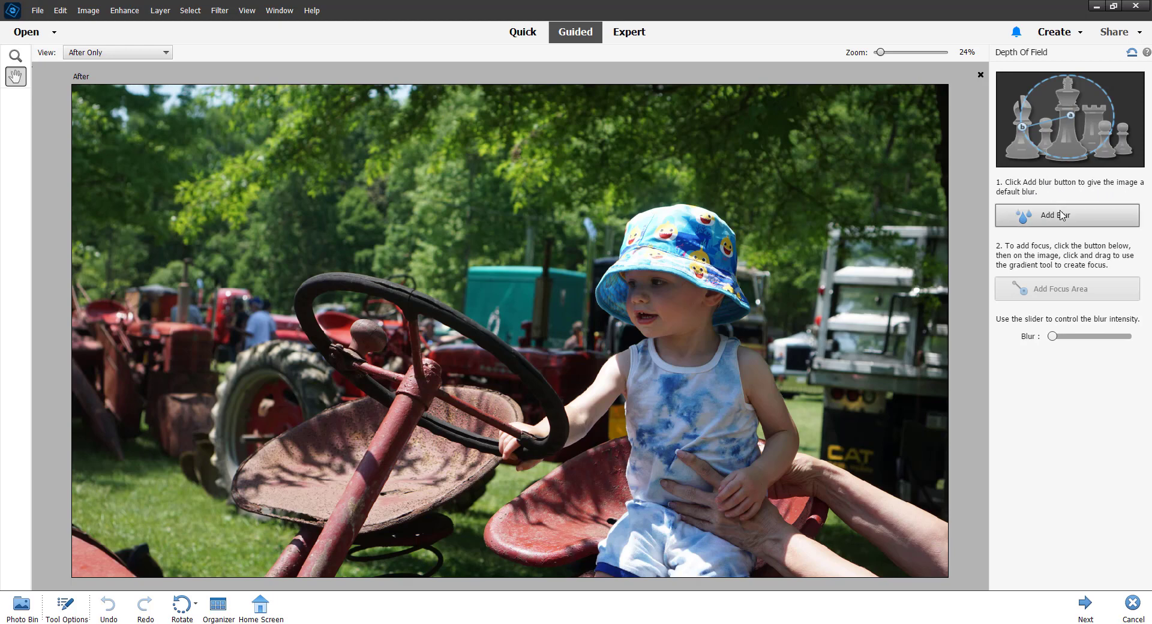
{"action": "left_click", "coordinate": [1061, 215]}
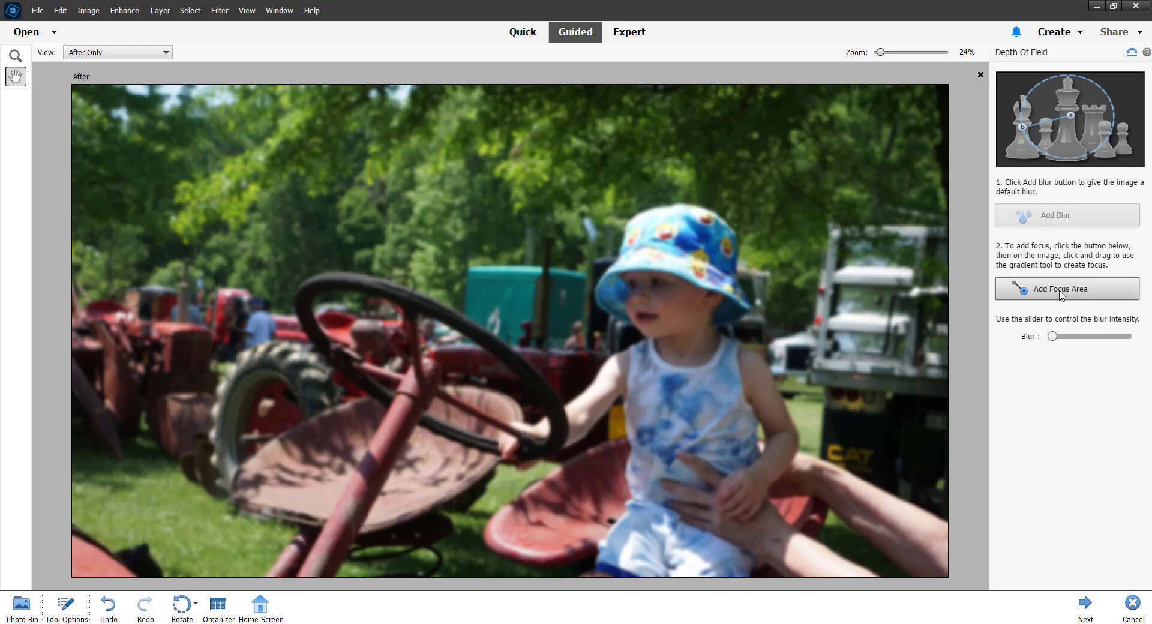
{"action": "left_click", "coordinate": [1061, 295]}
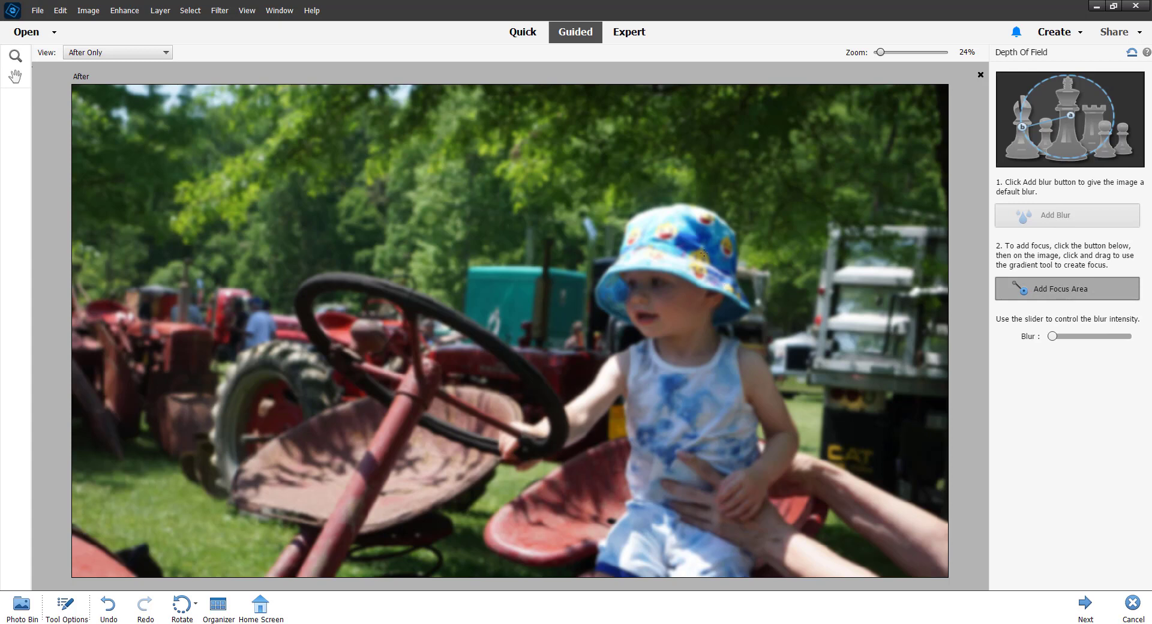
{"action": "left_click_drag", "start_coordinate": [688, 208], "coordinate": [639, 579]}
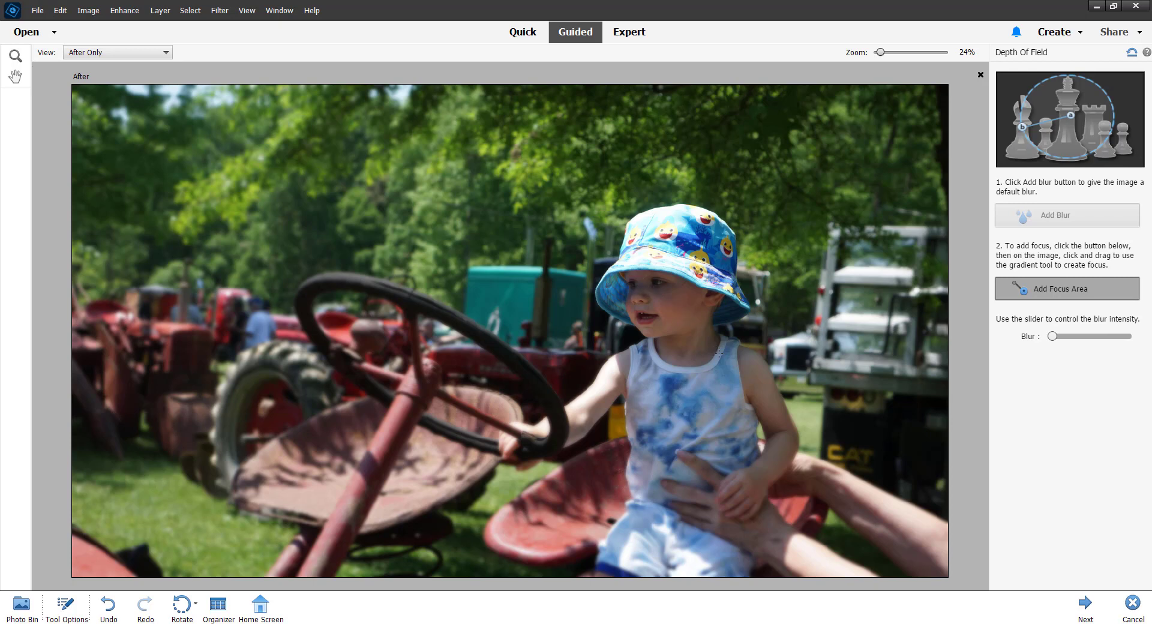
{"action": "left_click_drag", "start_coordinate": [727, 345], "coordinate": [754, 465]}
{"action": "left_click_drag", "start_coordinate": [744, 360], "coordinate": [724, 501]}
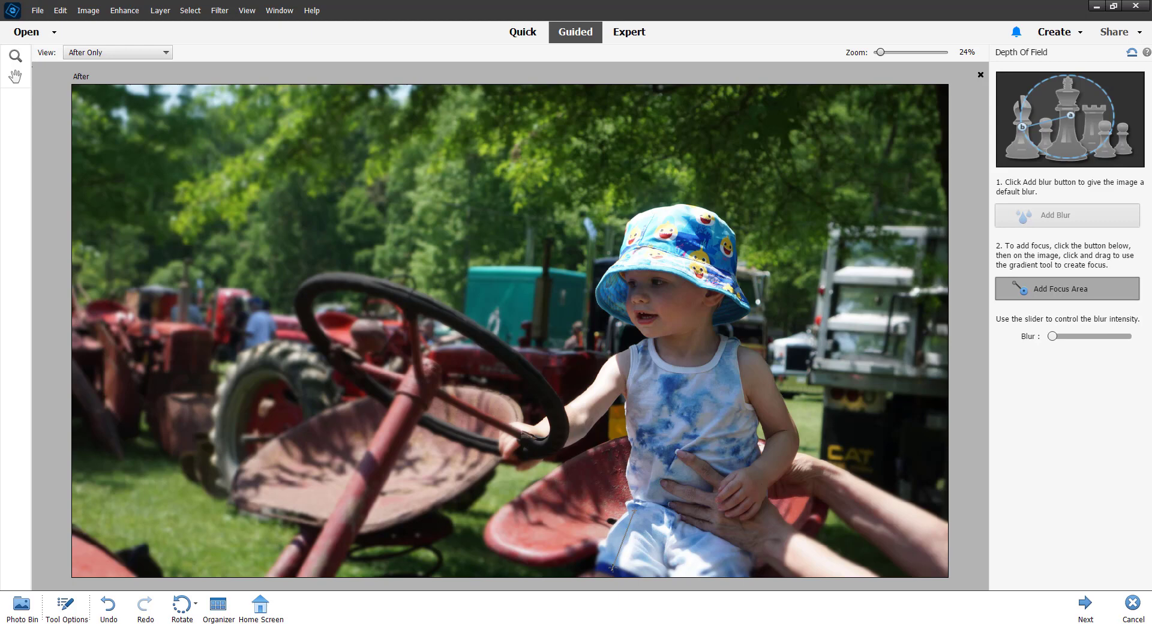
Finalize the focus area on the boy and push the Blur slider far right.
{"action": "left_click_drag", "start_coordinate": [611, 555], "coordinate": [610, 559]}
{"action": "left_click_drag", "start_coordinate": [1053, 337], "coordinate": [1075, 338]}
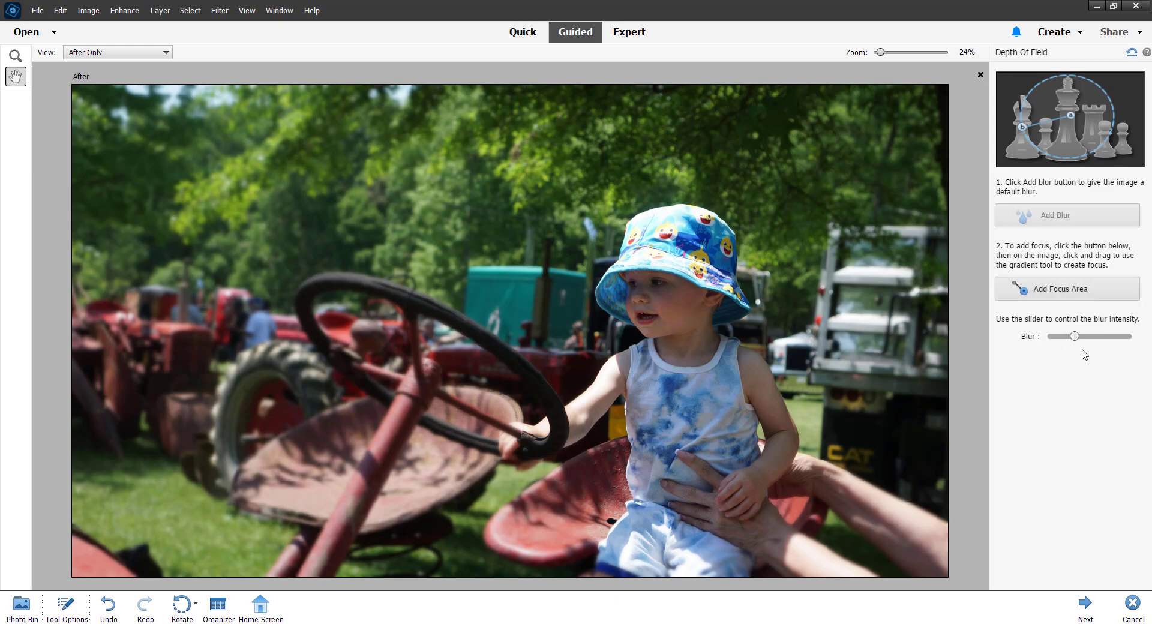
{"action": "left_click_drag", "start_coordinate": [1075, 337], "coordinate": [1110, 338]}
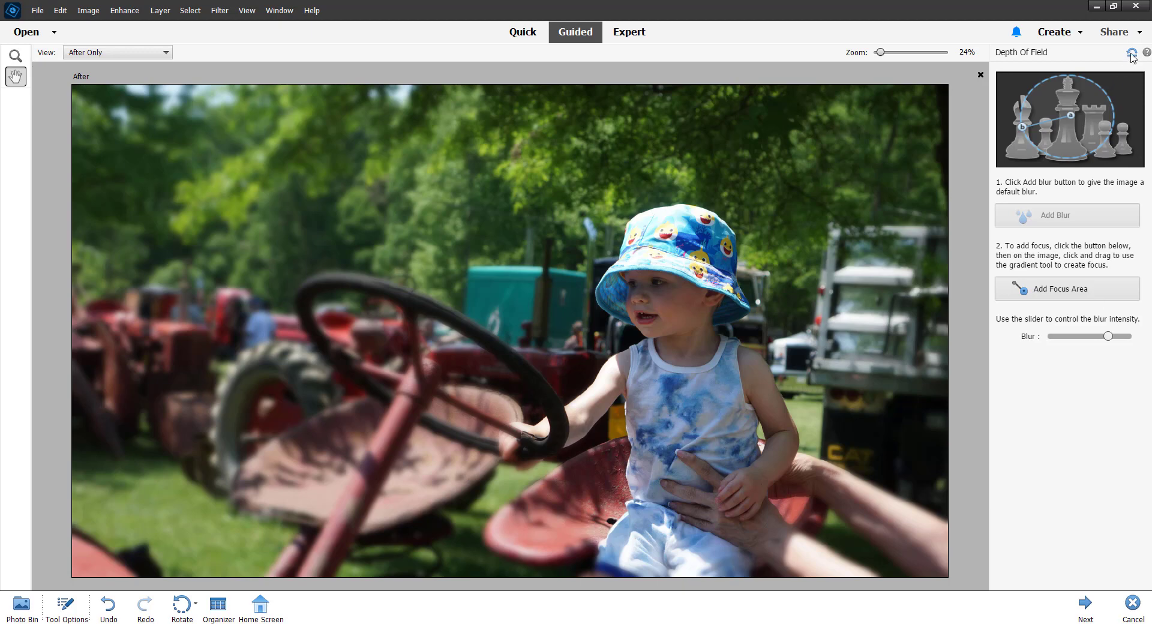
Reset the depth-of-field effect and pick the Custom approach's Quick Selection tool.
{"action": "left_click", "coordinate": [1131, 54]}
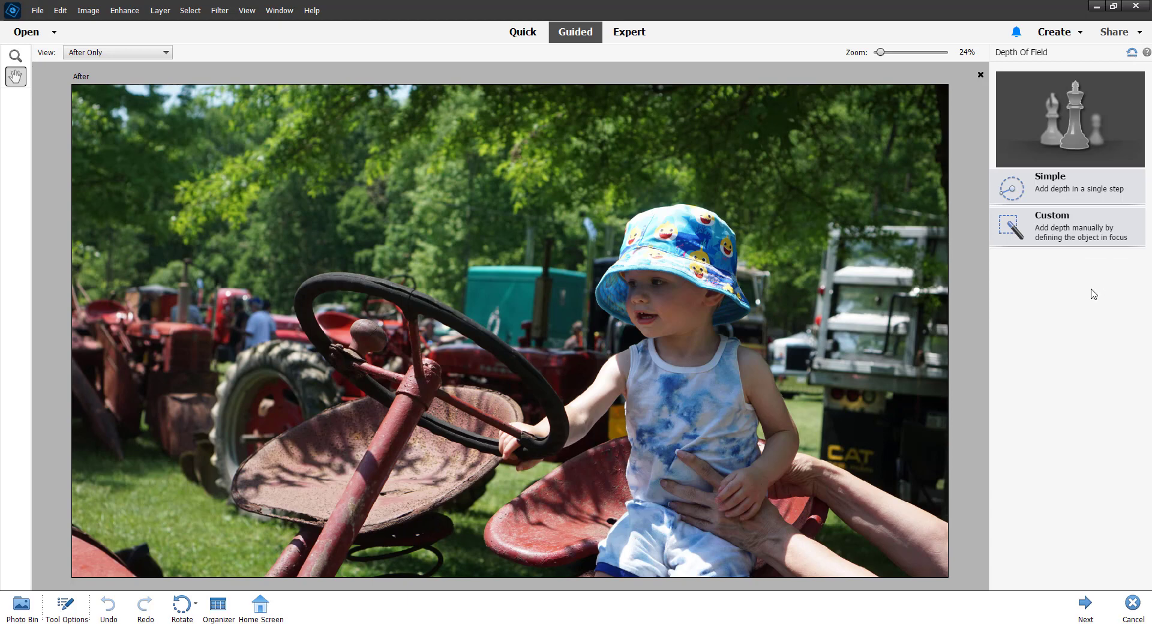
{"action": "left_click", "coordinate": [1049, 236]}
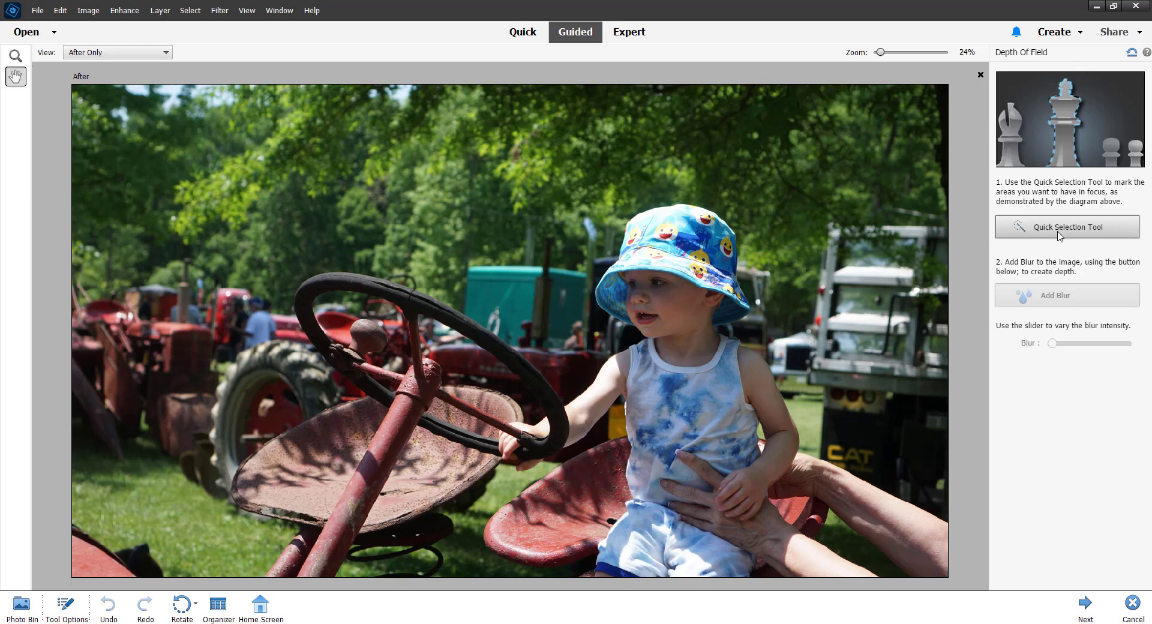
{"action": "left_click", "coordinate": [1058, 232]}
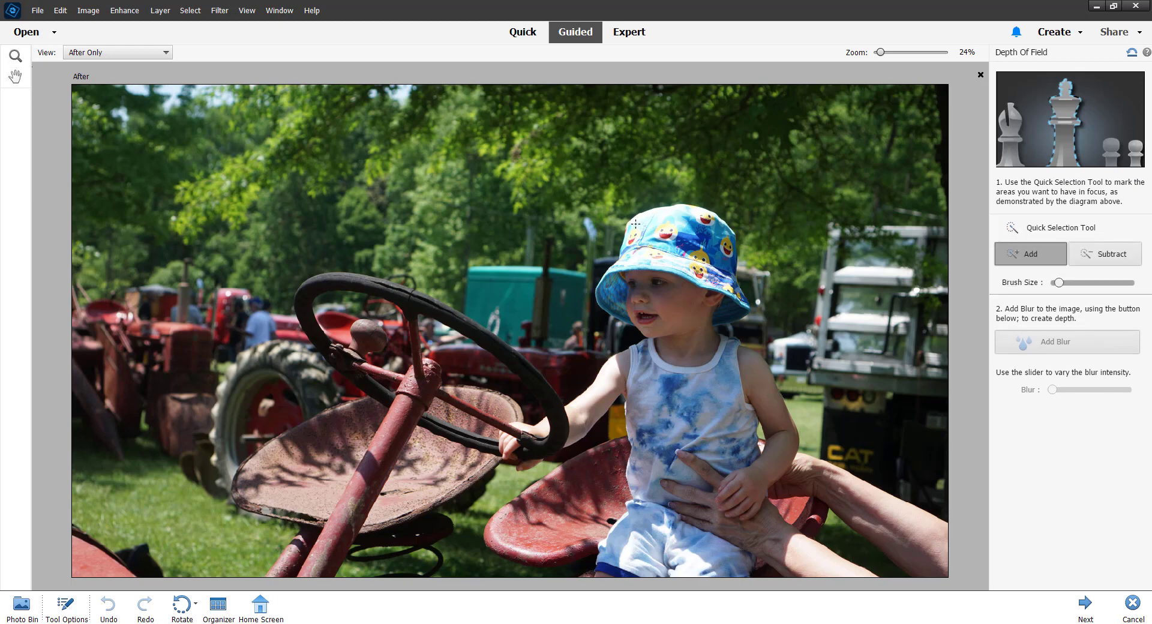
Brush a selection over the boy's hat, brim, face, tank top, arm and shorts.
{"action": "mouse_move", "coordinate": [636, 224]}
{"action": "left_mouse_down"}
{"action": "mouse_move", "coordinate": [690, 230]}
{"action": "mouse_move", "coordinate": [720, 270]}
{"action": "mouse_move", "coordinate": [611, 269]}
{"action": "left_mouse_up"}
{"action": "left_click_drag", "start_coordinate": [727, 299], "coordinate": [724, 321]}
{"action": "mouse_move", "coordinate": [657, 307]}
{"action": "left_mouse_down"}
{"action": "mouse_move", "coordinate": [684, 342]}
{"action": "mouse_move", "coordinate": [531, 444]}
{"action": "mouse_move", "coordinate": [505, 445]}
{"action": "mouse_move", "coordinate": [517, 429]}
{"action": "left_mouse_up"}
{"action": "mouse_move", "coordinate": [641, 393]}
{"action": "left_mouse_down"}
{"action": "mouse_move", "coordinate": [647, 425]}
{"action": "mouse_move", "coordinate": [684, 381]}
{"action": "mouse_move", "coordinate": [723, 367]}
{"action": "mouse_move", "coordinate": [750, 375]}
{"action": "left_mouse_up"}
{"action": "mouse_move", "coordinate": [763, 422]}
{"action": "left_mouse_down"}
{"action": "mouse_move", "coordinate": [775, 474]}
{"action": "mouse_move", "coordinate": [745, 488]}
{"action": "left_mouse_up"}
{"action": "mouse_move", "coordinate": [664, 540]}
{"action": "left_mouse_down"}
{"action": "mouse_move", "coordinate": [628, 579]}
{"action": "mouse_move", "coordinate": [602, 575]}
{"action": "left_mouse_up"}
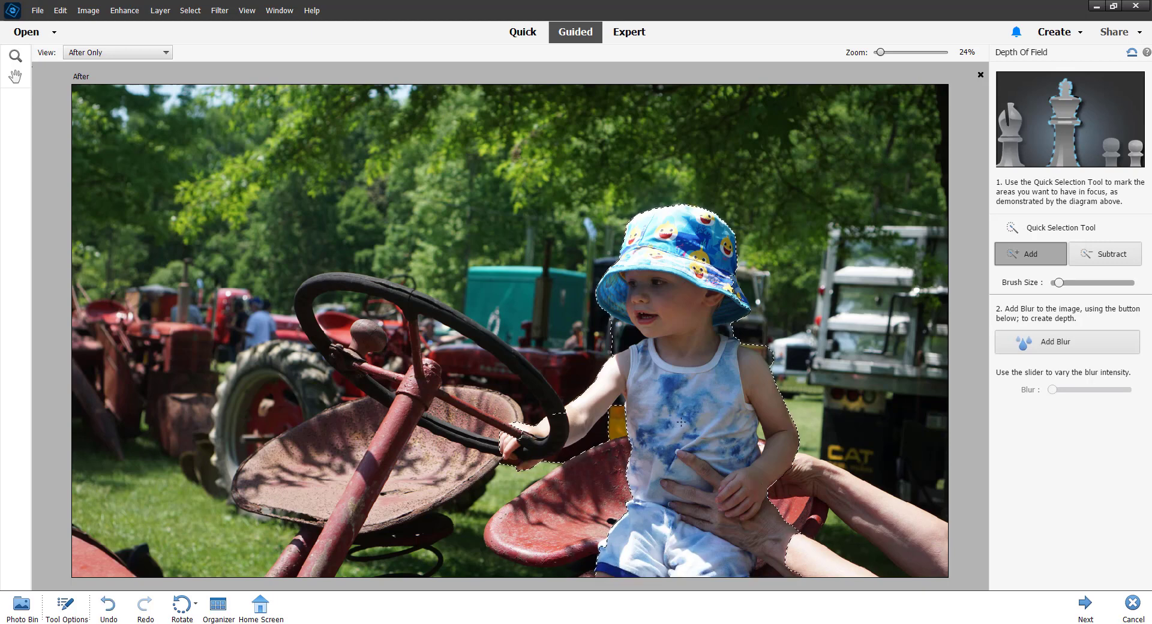
Alternate Subtract and Add modes to refine the selection edges around the boy.
{"action": "left_click", "coordinate": [1070, 255]}
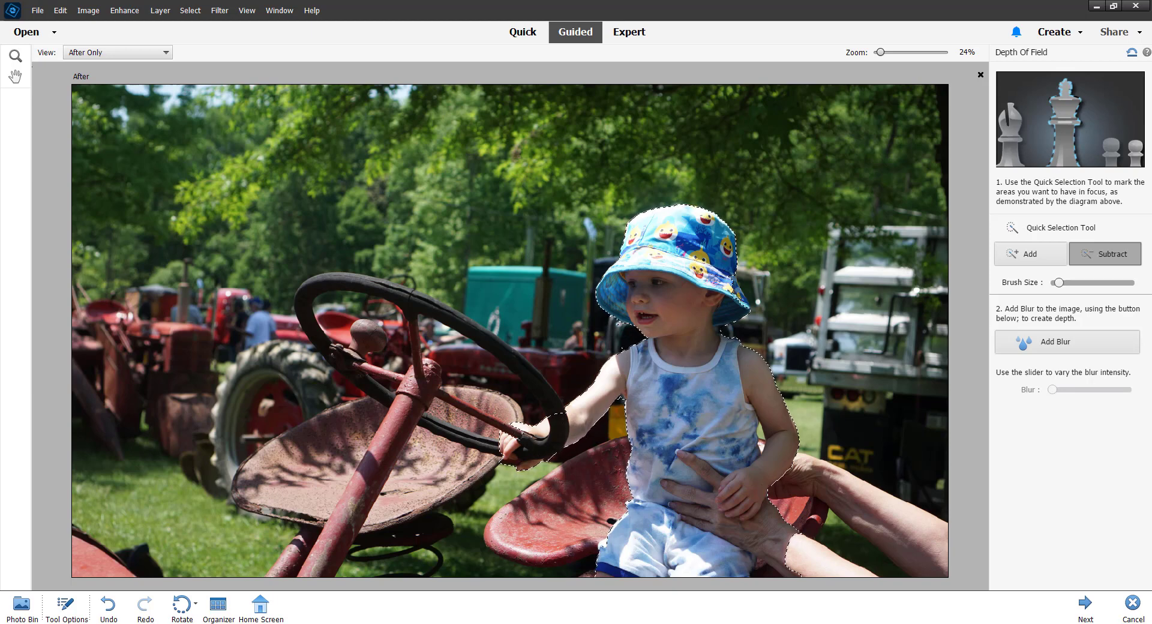
{"action": "left_click", "coordinate": [1028, 258]}
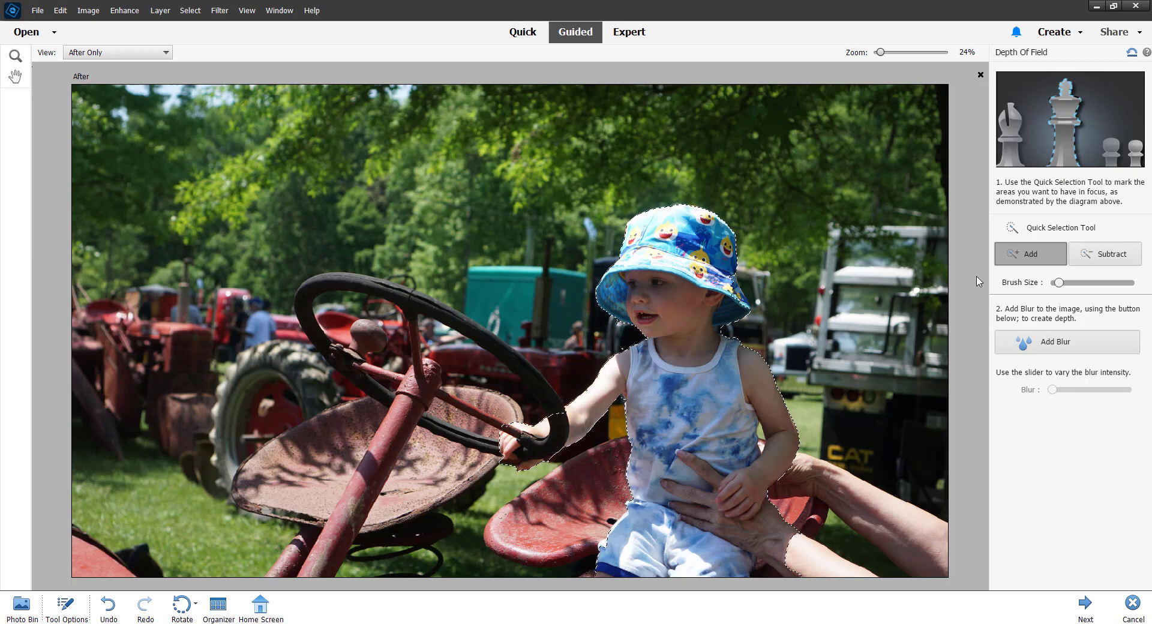
{"action": "left_click", "coordinate": [1119, 253]}
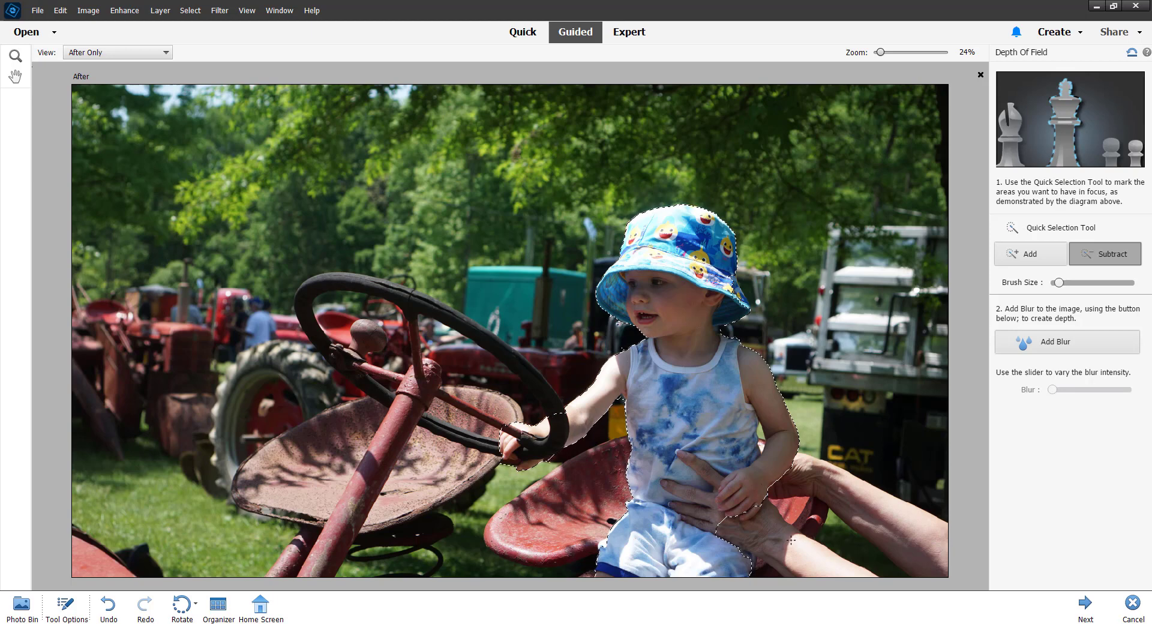
Blur everything outside the boy at intensity 5 and proceed with Next.
{"action": "left_click", "coordinate": [1062, 347]}
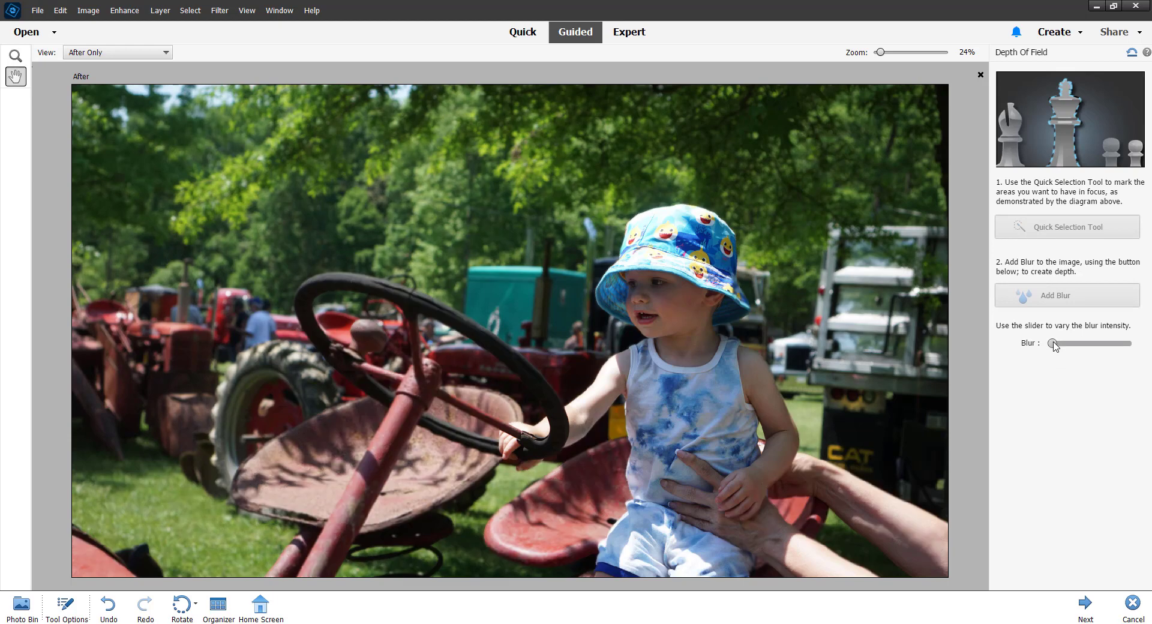
{"action": "left_click_drag", "start_coordinate": [1053, 343], "coordinate": [1105, 347]}
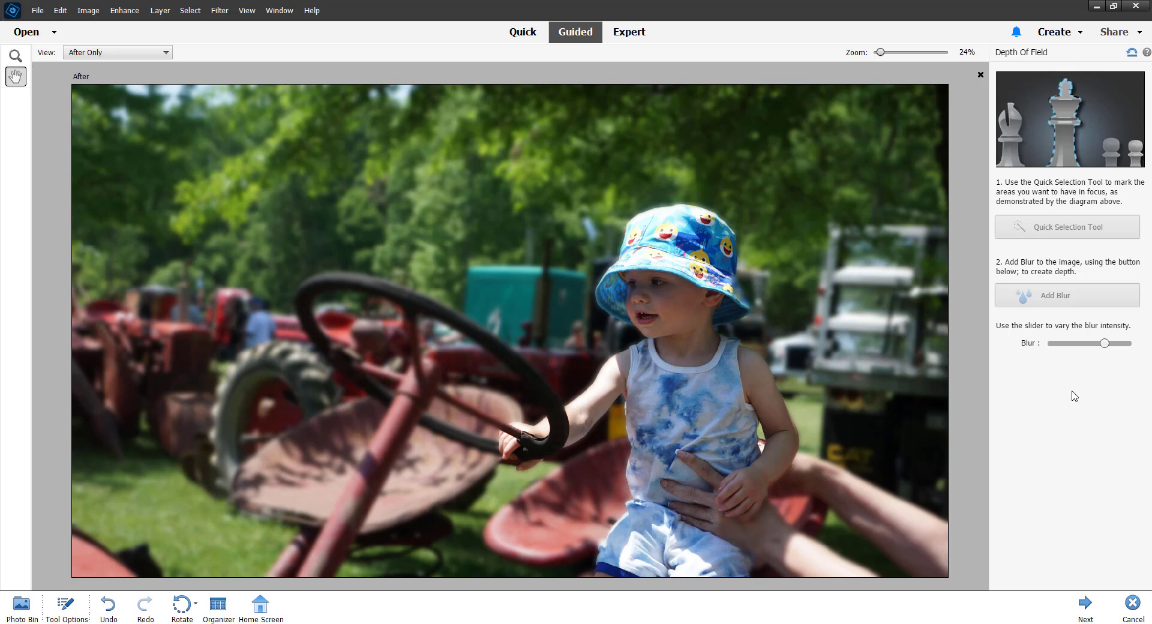
{"action": "left_click", "coordinate": [1085, 605]}
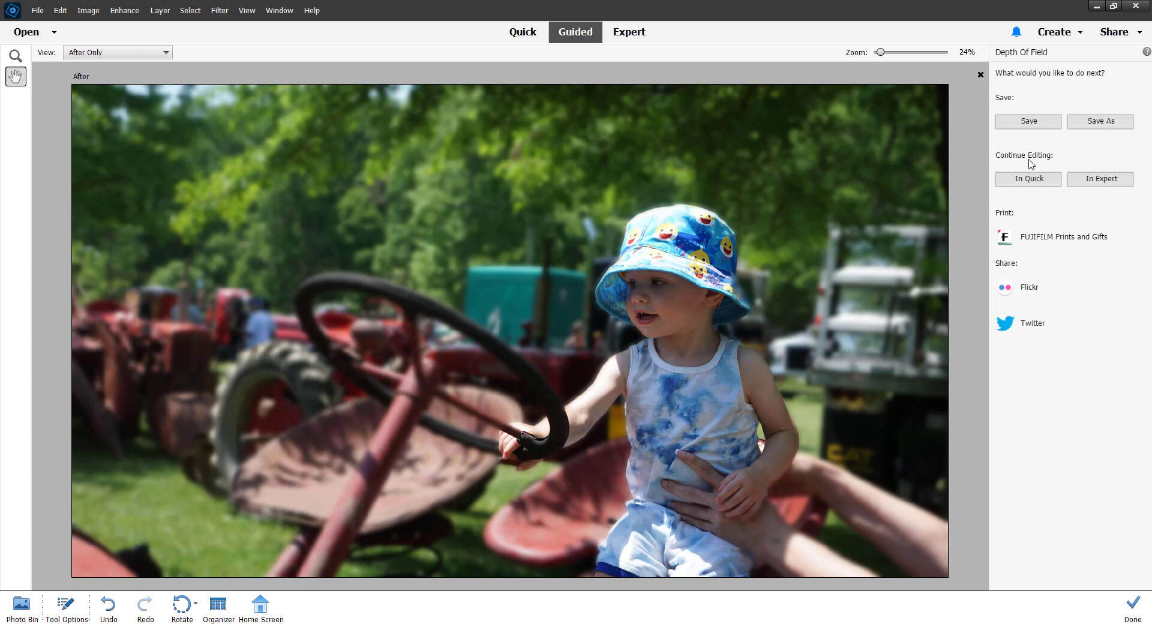
Return to Expert mode to keep editing the blurred-background tractor photo.
{"action": "left_click", "coordinate": [1101, 179]}
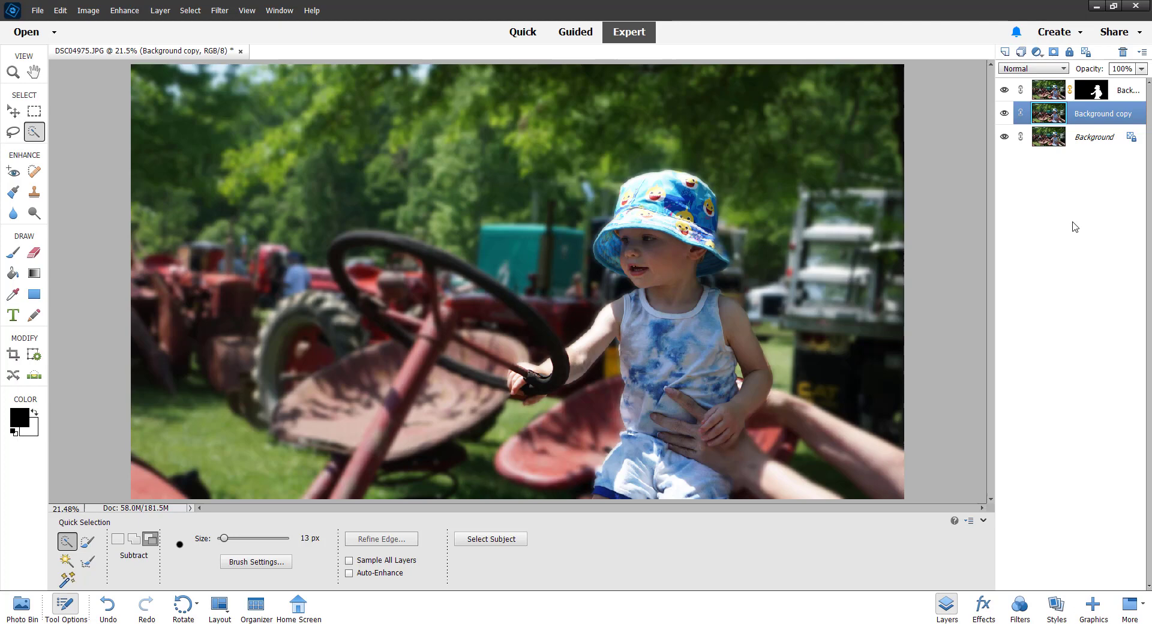
Start a Save As copy named grandsonedit with JPEG as the file format.
{"action": "left_click", "coordinate": [38, 12]}
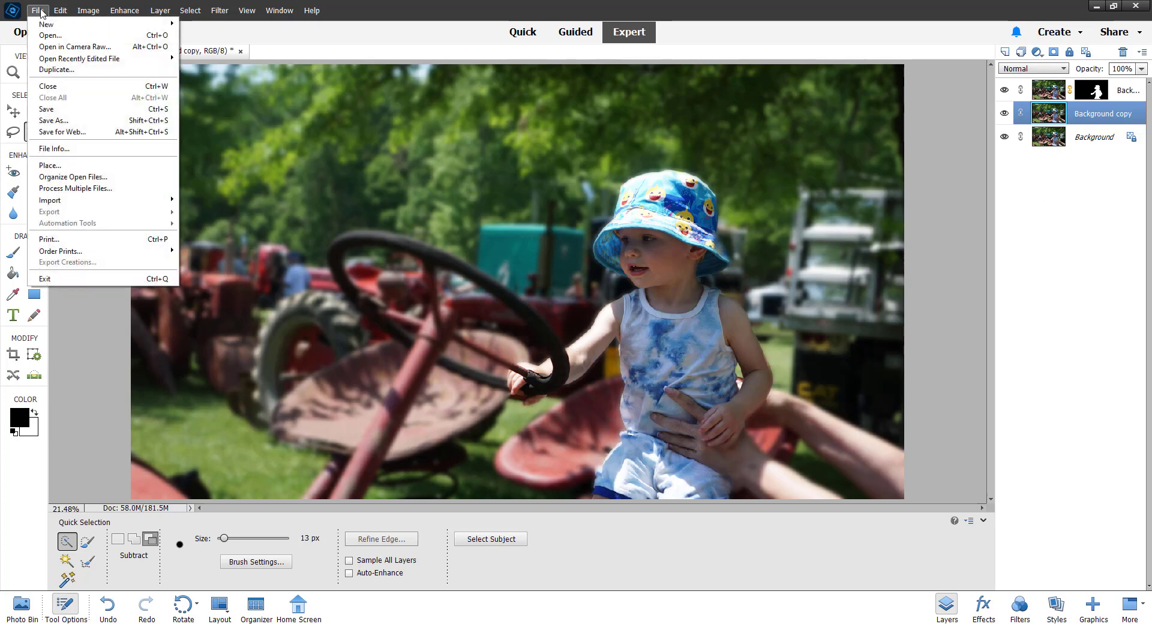
{"action": "left_click", "coordinate": [50, 121]}
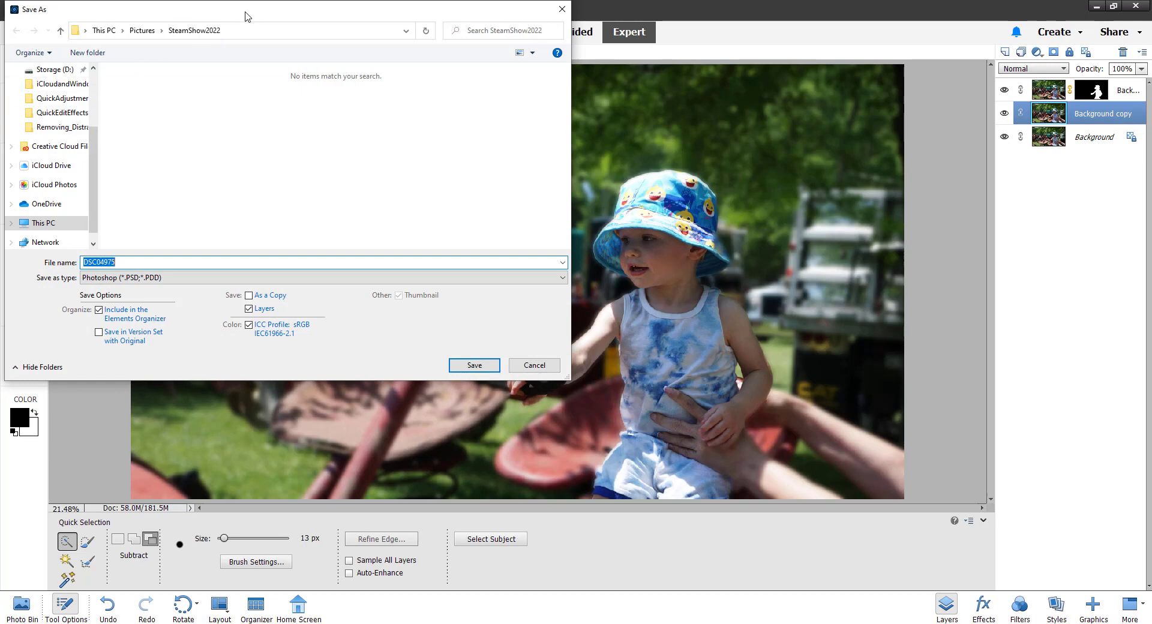
{"action": "left_click_drag", "start_coordinate": [246, 15], "coordinate": [498, 98]}
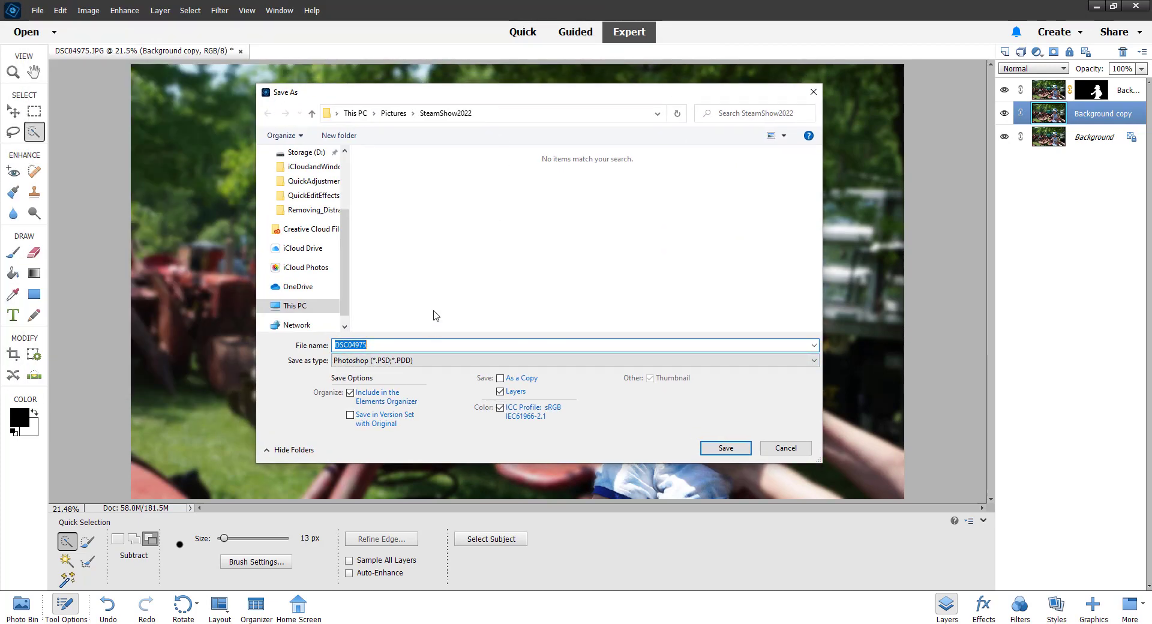
{"action": "type", "text": "grandsonedit"}
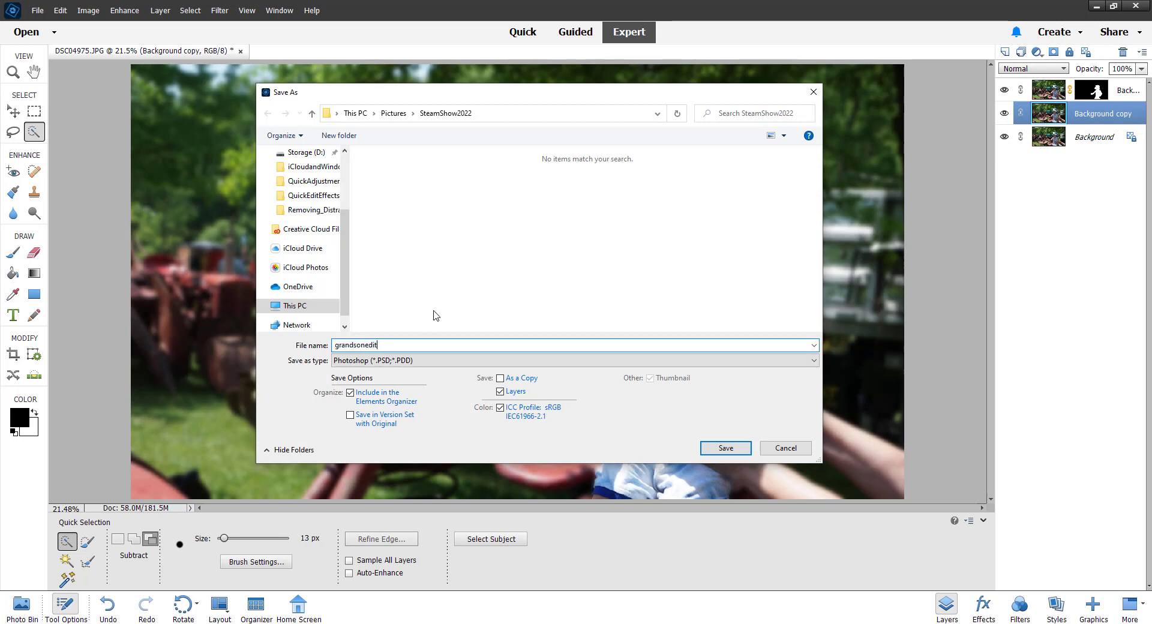
{"action": "left_click", "coordinate": [430, 364]}
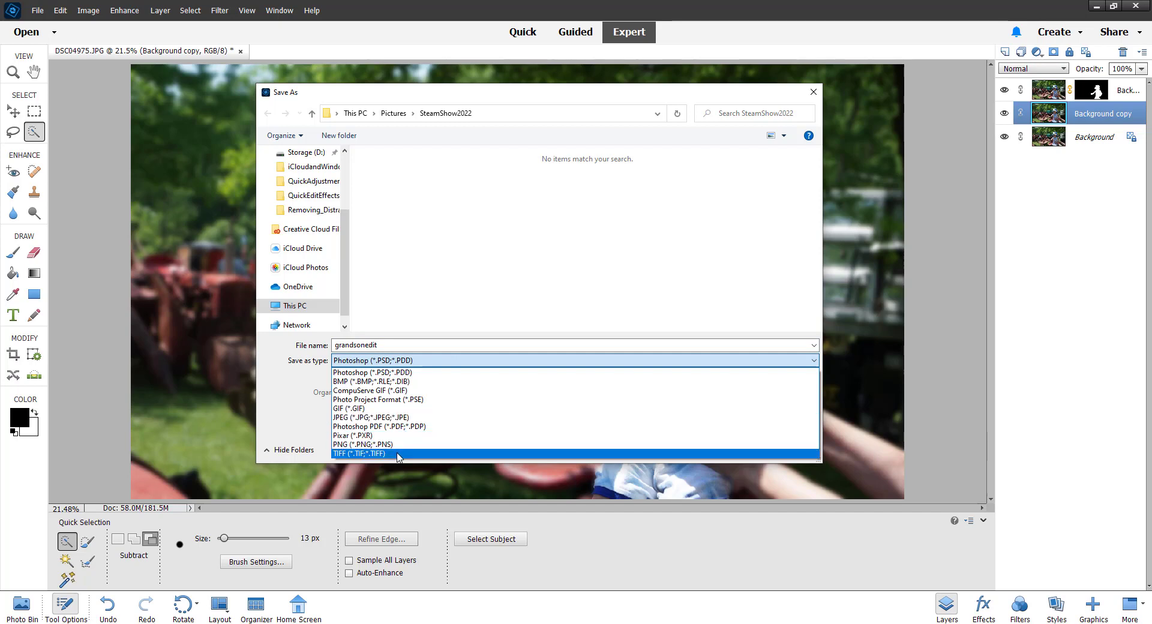
{"action": "left_click", "coordinate": [395, 418]}
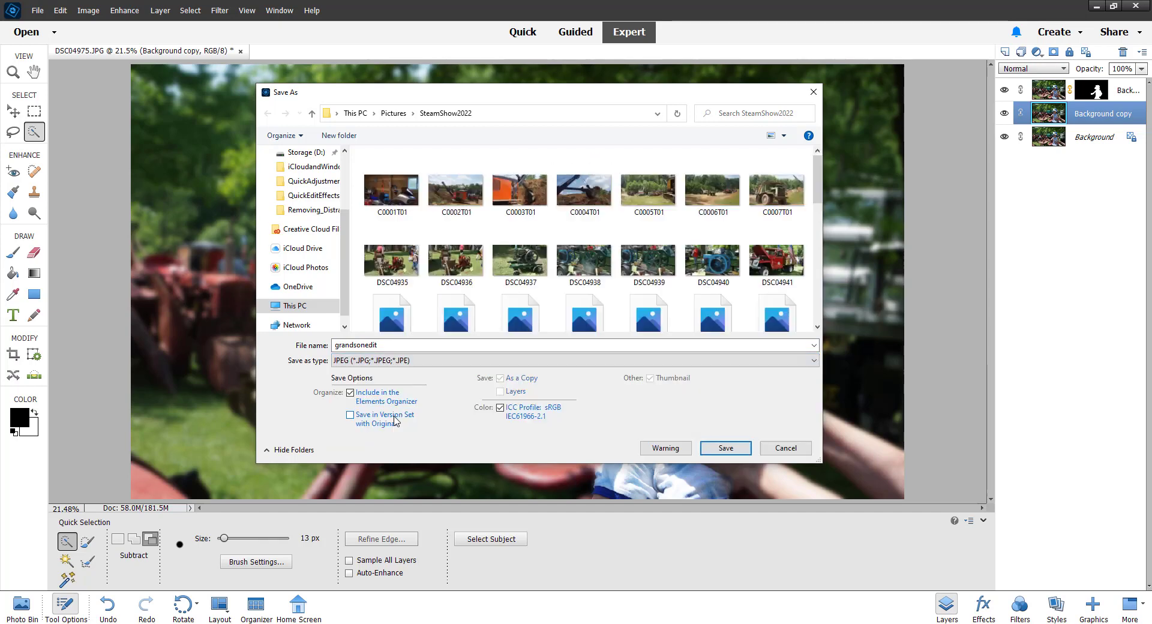
Save the JPEG at quality 12 (Maximum).
{"action": "left_click", "coordinate": [726, 448]}
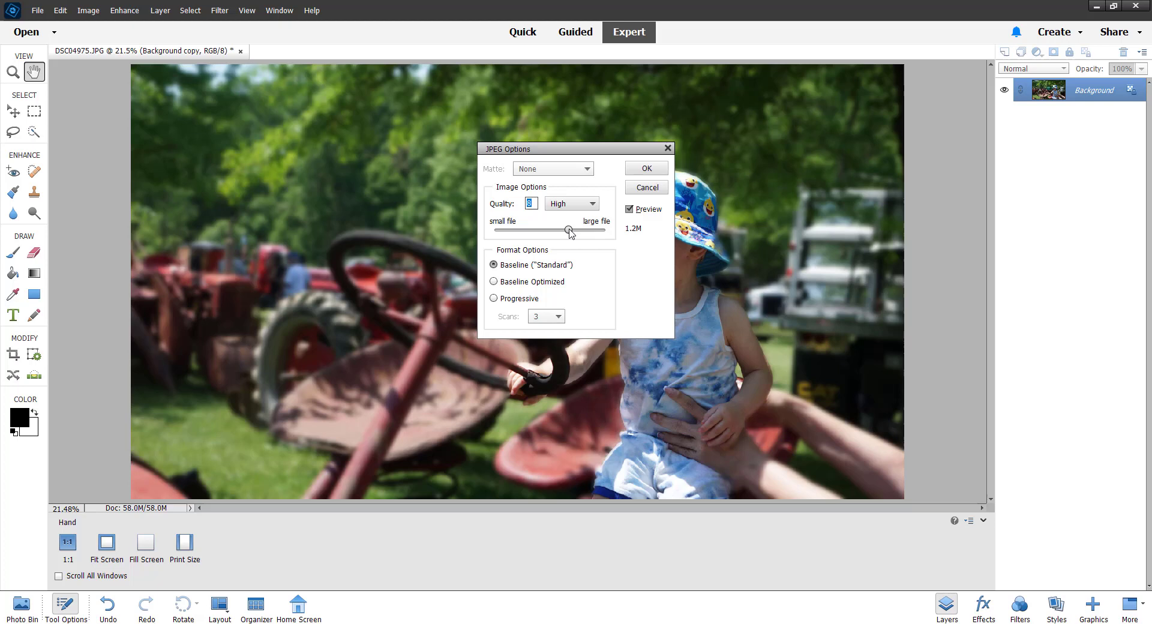
{"action": "left_click_drag", "start_coordinate": [570, 233], "coordinate": [615, 237]}
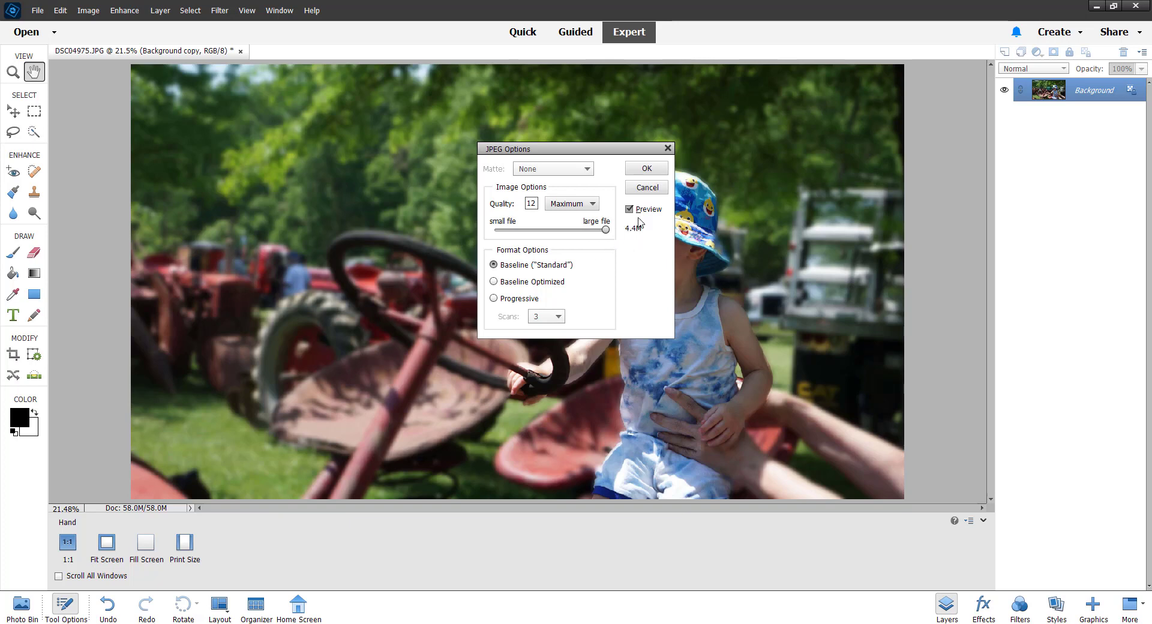
{"action": "left_click", "coordinate": [646, 170]}
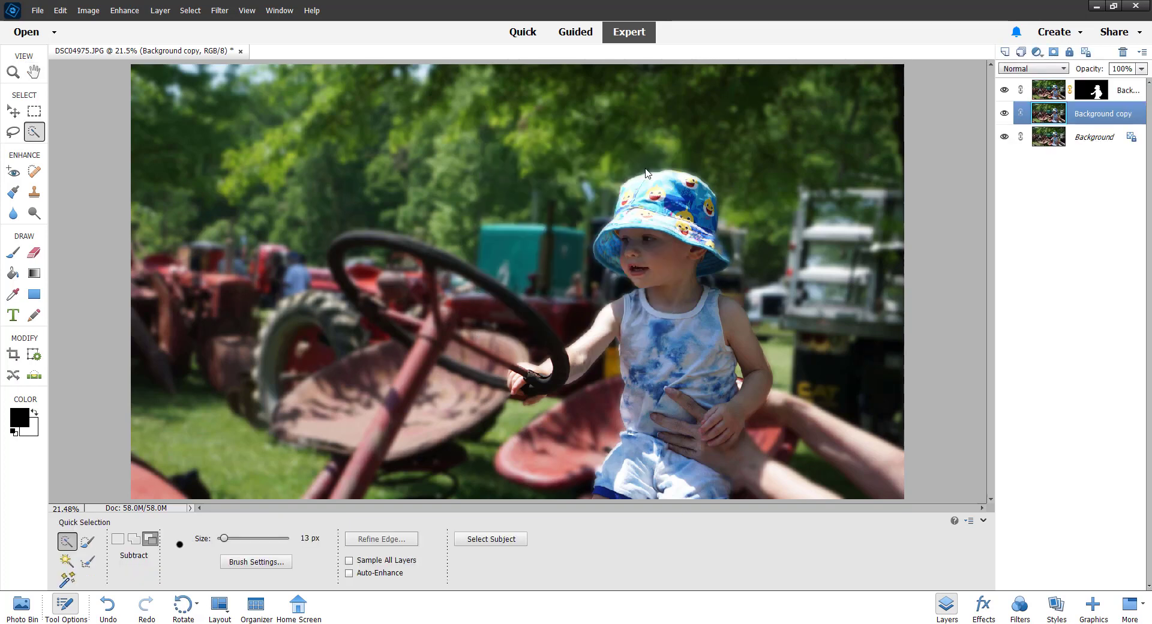